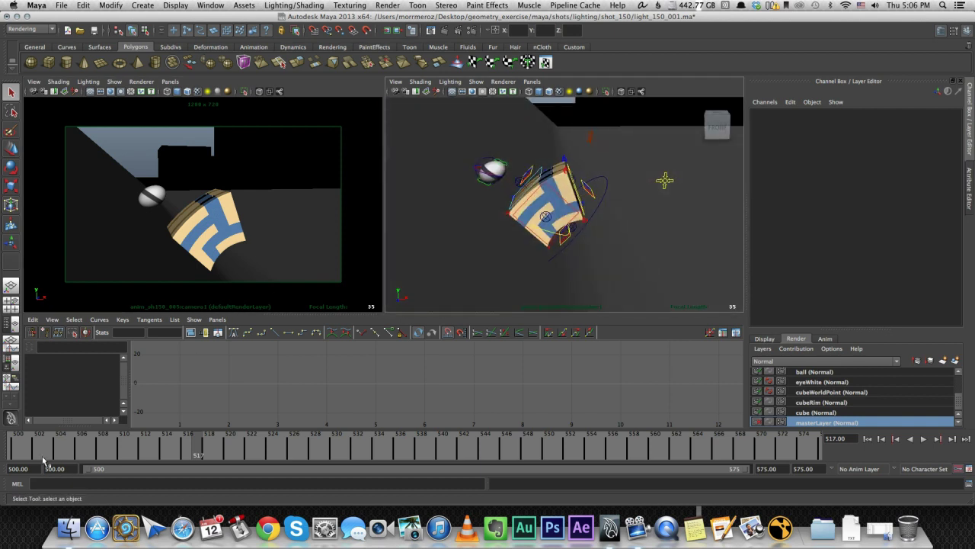
Play back the shot's animation and stop it at frame 544
key(alt+v)
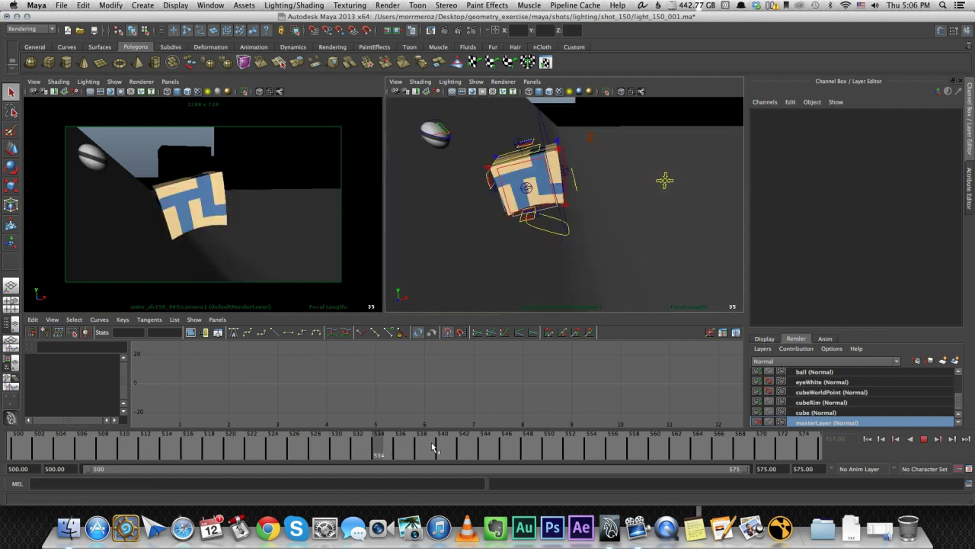
key(alt+v)
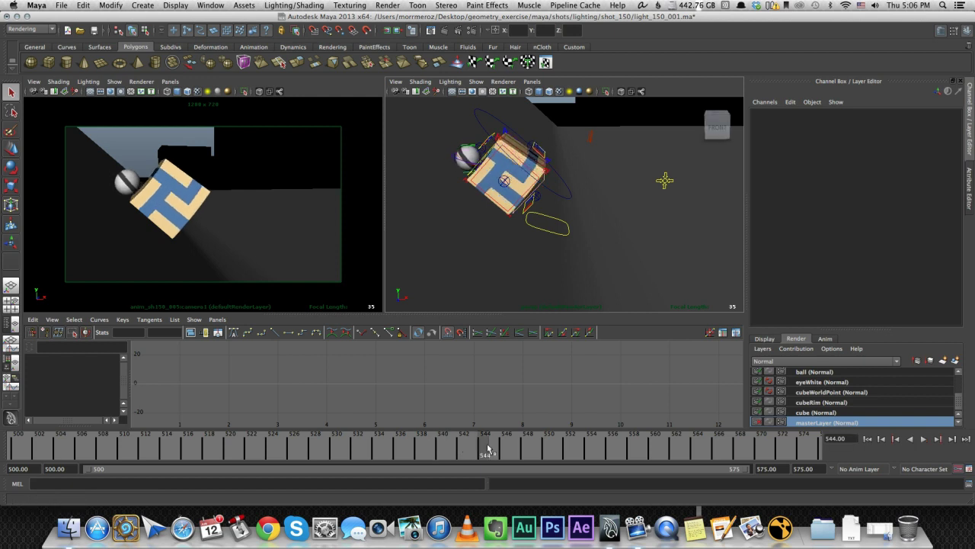
Open Render Settings and check the Common tab's frame range, start 500 and end 575
click(474, 31)
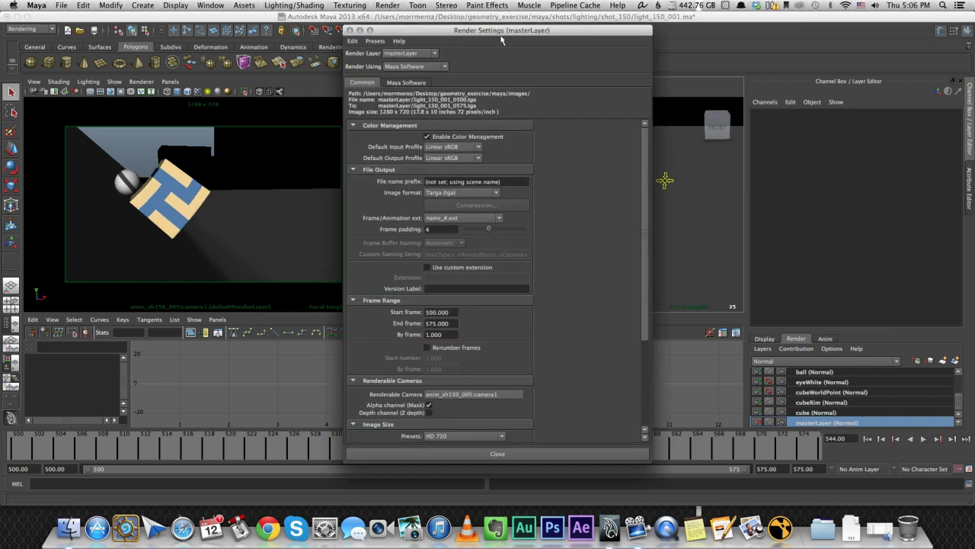
drag(500, 35, 447, 49)
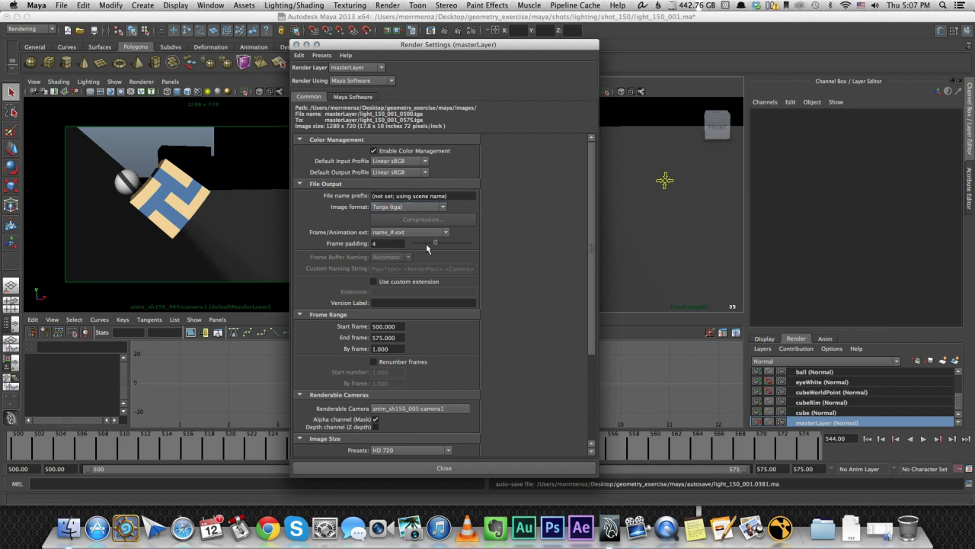
scroll(523, 246, down, 3)
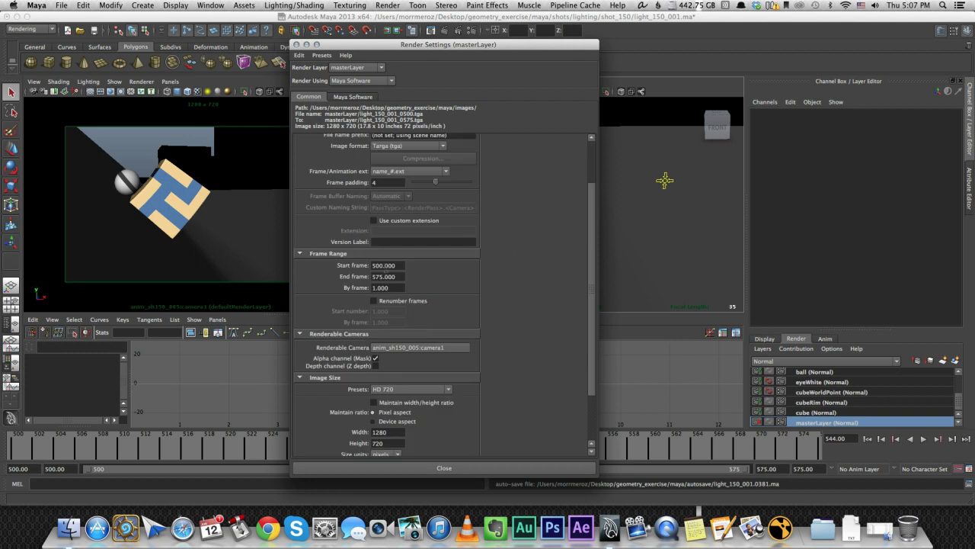
double_click(400, 264)
double_click(387, 276)
Expand Render Options to review them, then switch to the Maya Software tab
scroll(440, 275, down, 1)
scroll(441, 277, down, 2)
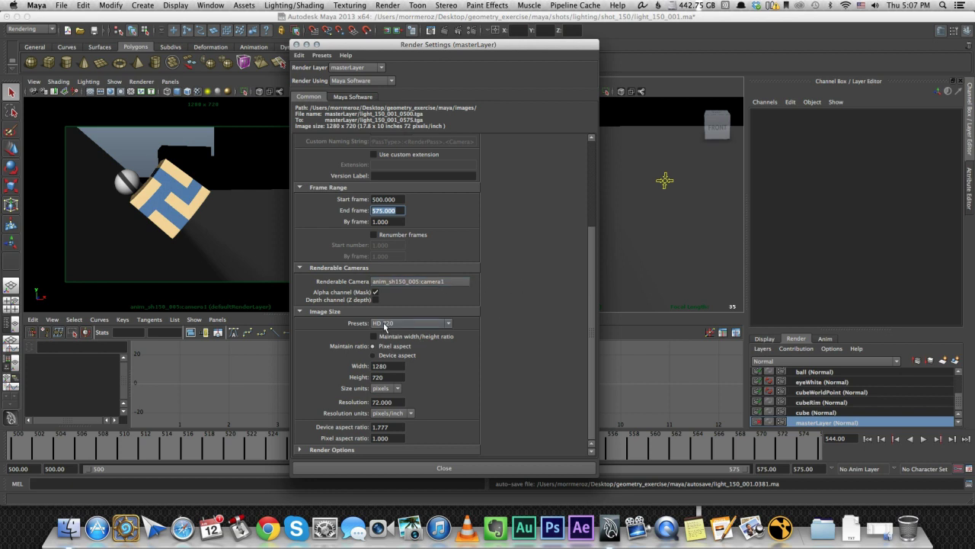
click(350, 449)
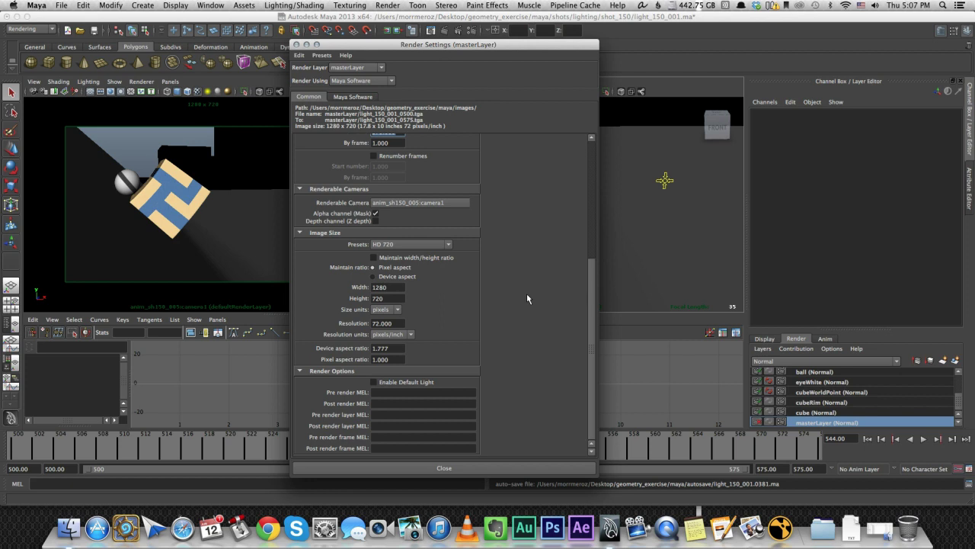
scroll(527, 294, up, 8)
click(353, 96)
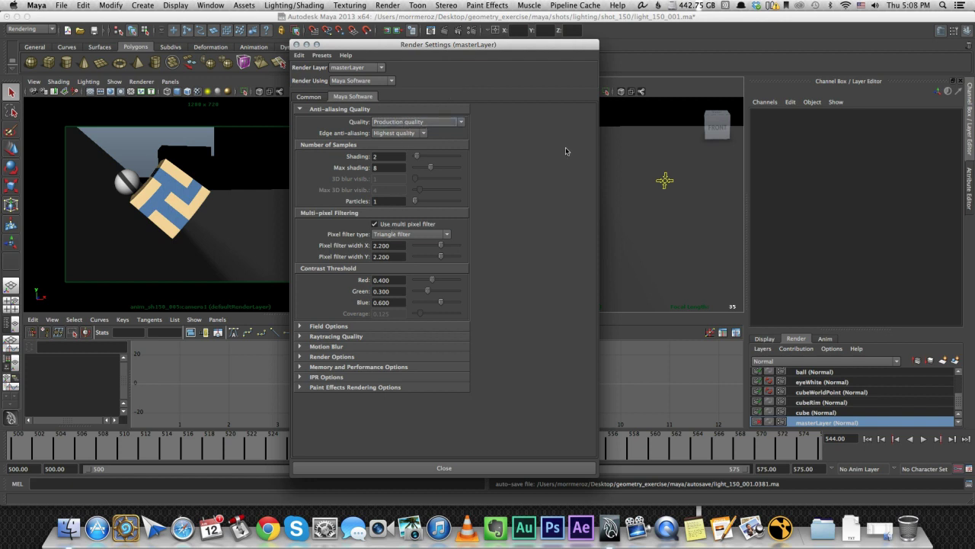
Expand and review Maya Software's Raytracing Quality and Render Options, then close Render Settings
click(339, 336)
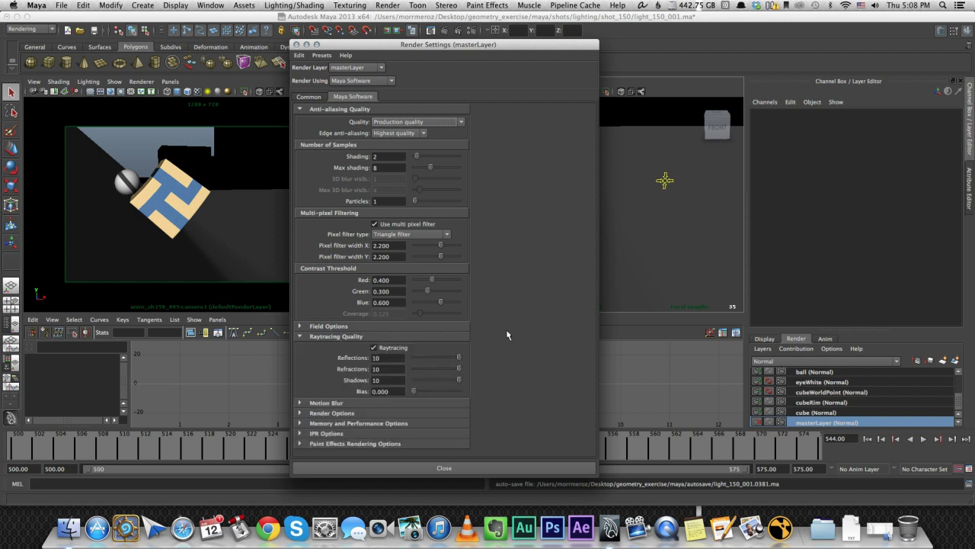
click(336, 412)
scroll(430, 360, down, 5)
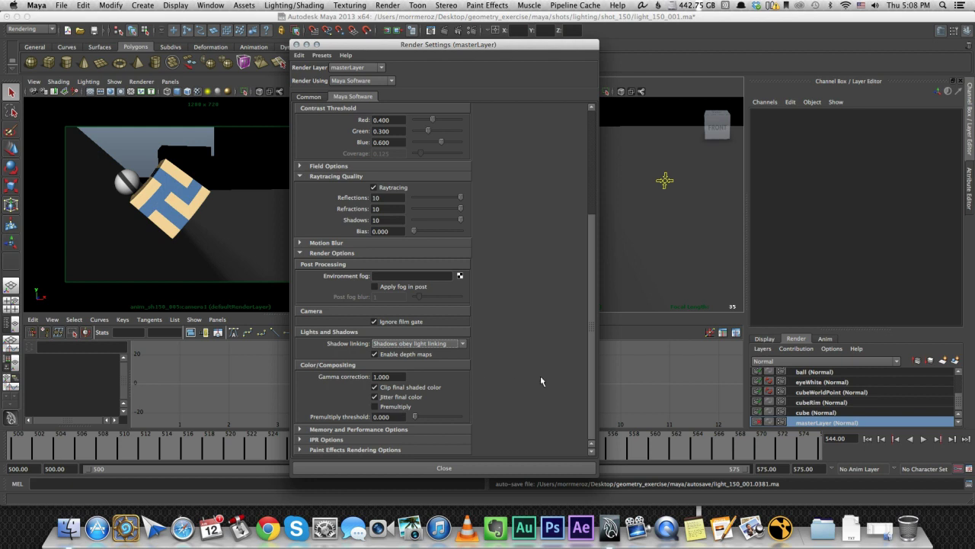
scroll(540, 376, up, 5)
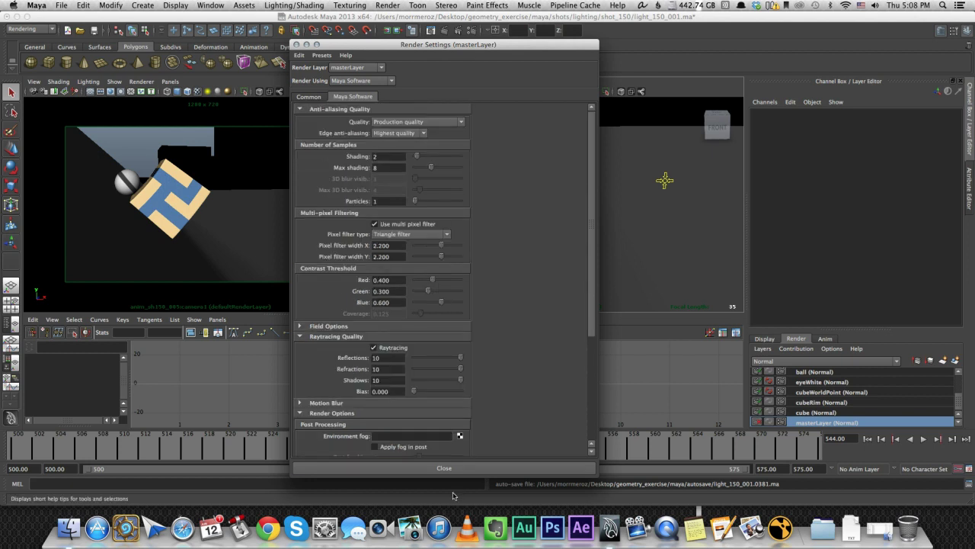
click(444, 468)
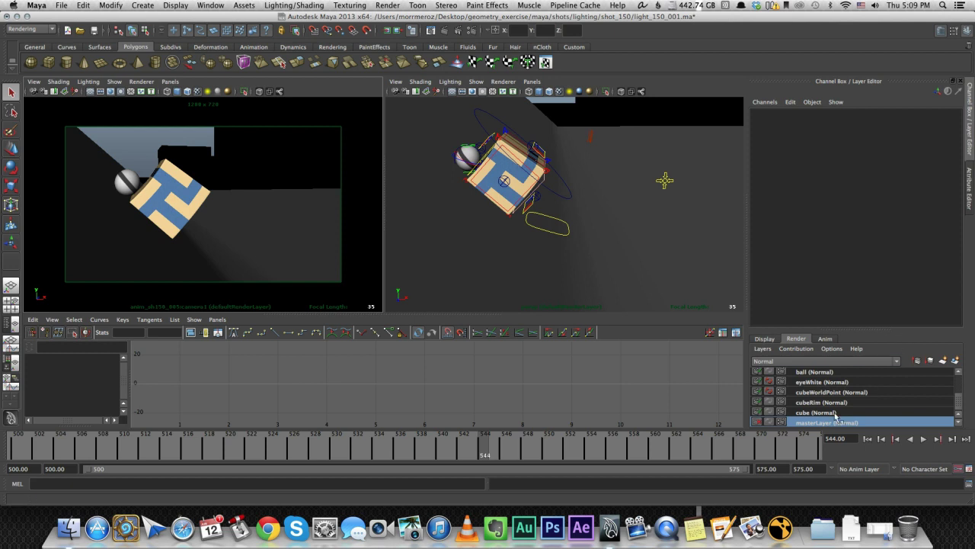
Select the cube and look at the render layer actions list without choosing anything
scroll(830, 412, up, 3)
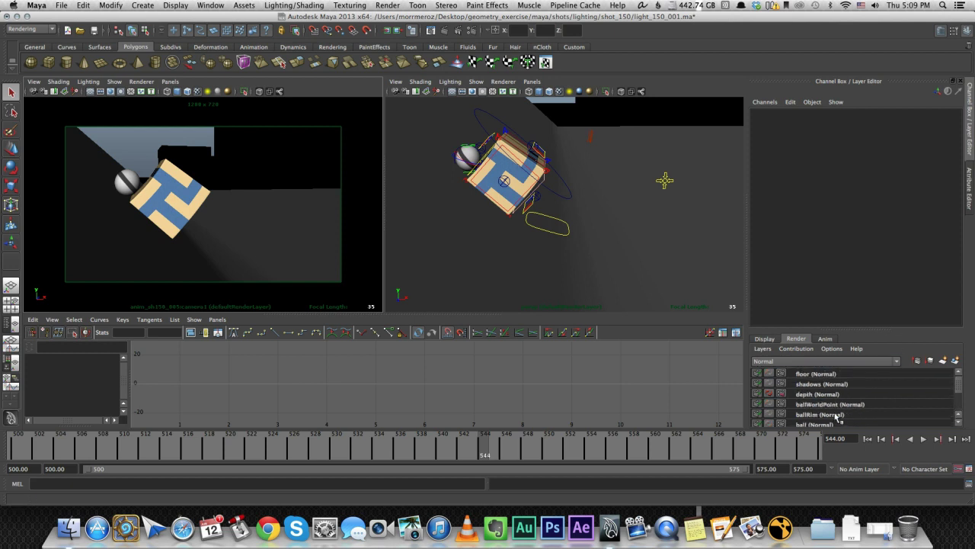
scroll(820, 412, down, 3)
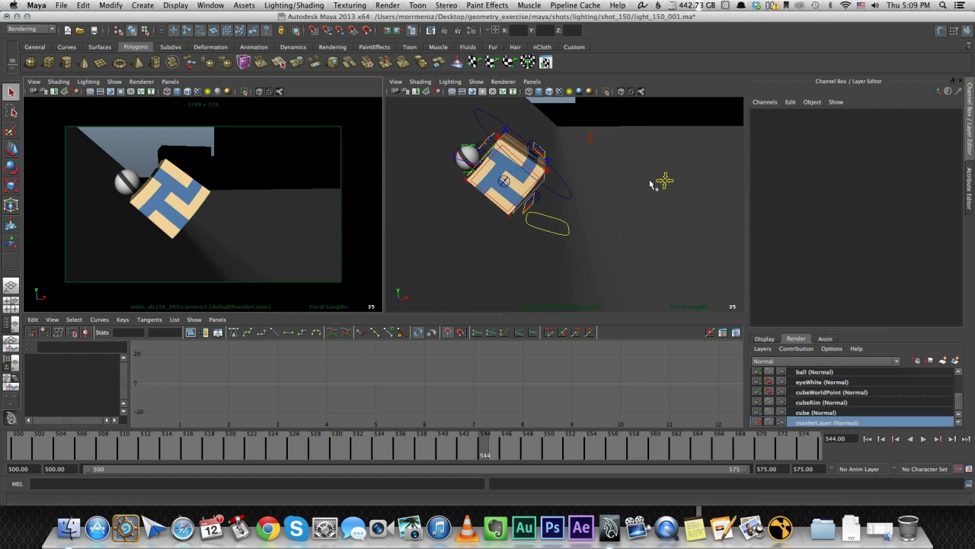
click(169, 179)
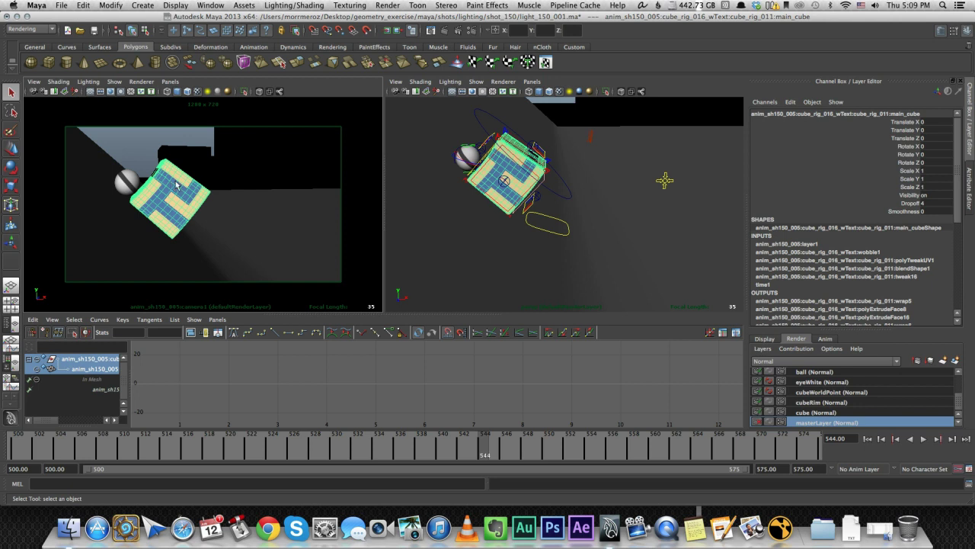
click(764, 349)
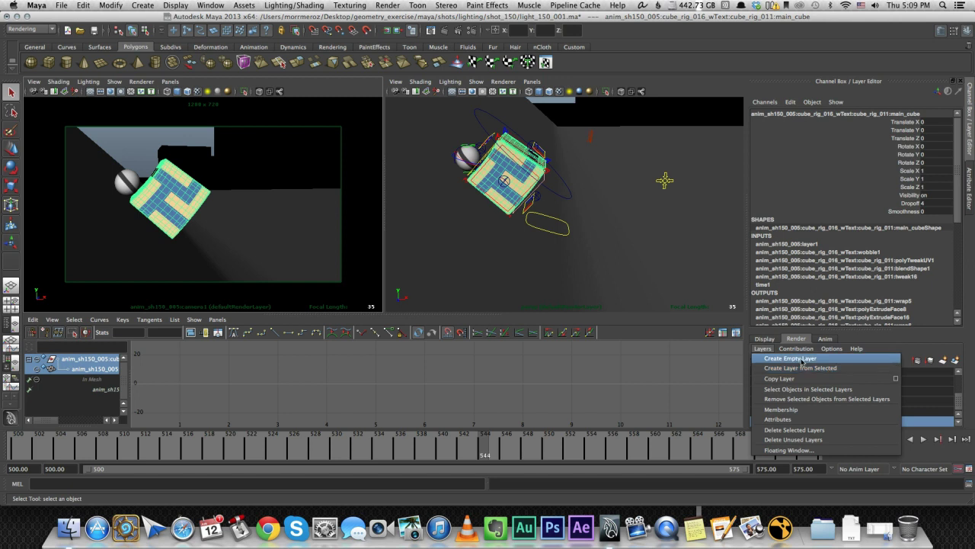
click(180, 140)
click(193, 130)
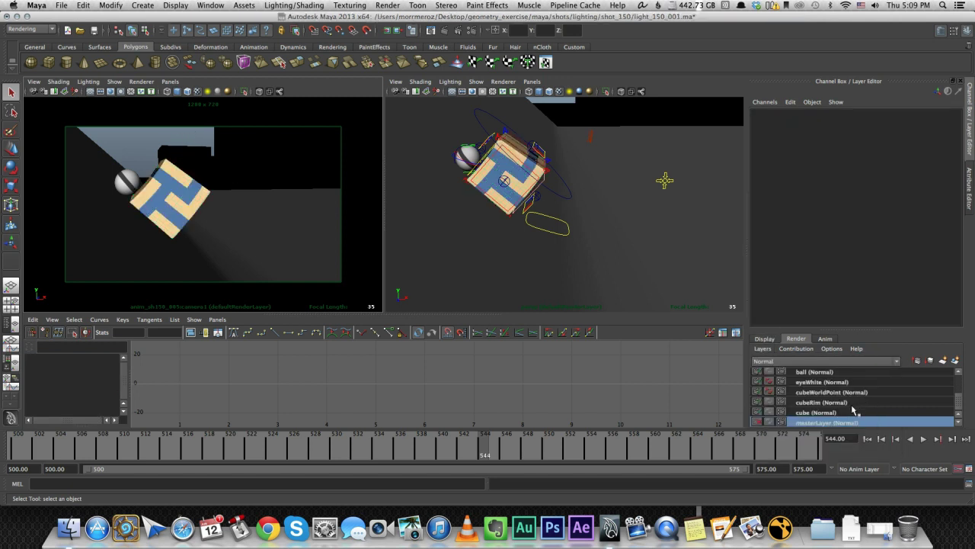
Preview a pass layer, return to masterLayer, and turn off masterLayer's renderable toggle
click(826, 412)
click(826, 422)
click(758, 423)
Switch to the cube layer at frame 527 and load cubeMat's attributes from the Hypershade
click(814, 412)
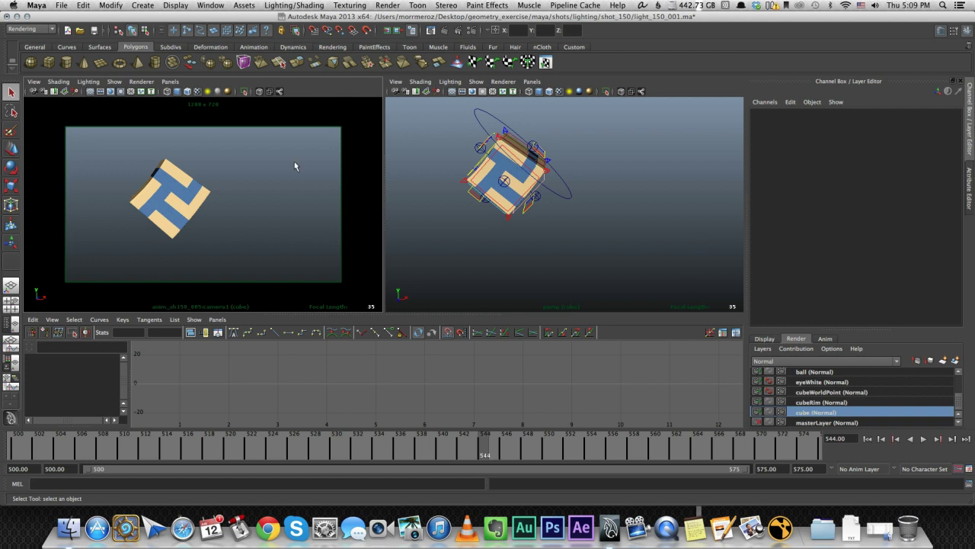
drag(115, 442, 425, 442)
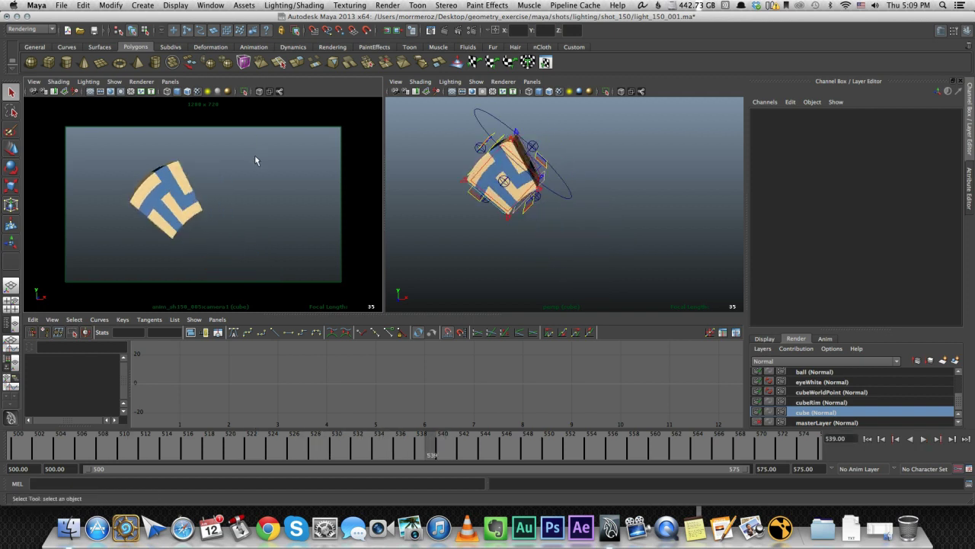
click(210, 6)
mouse_move(234, 32)
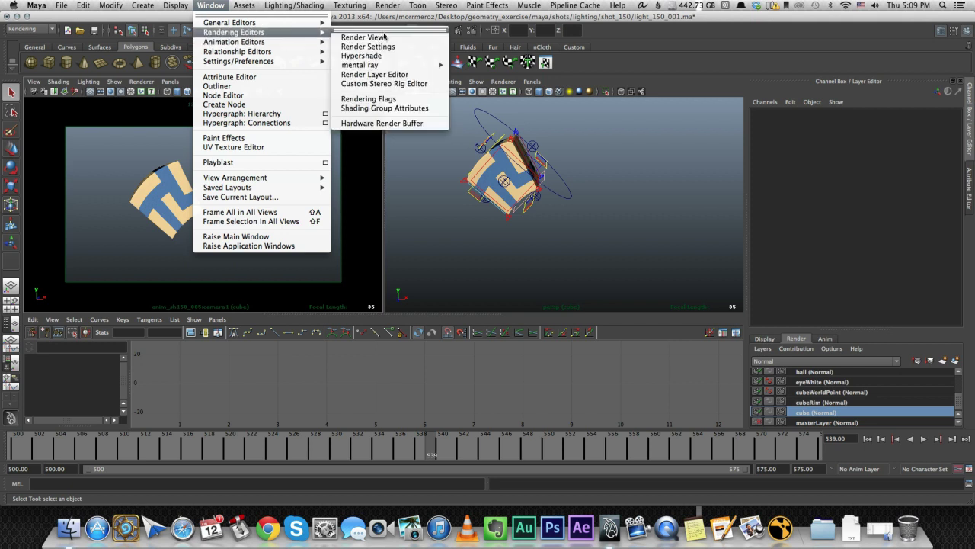
click(375, 56)
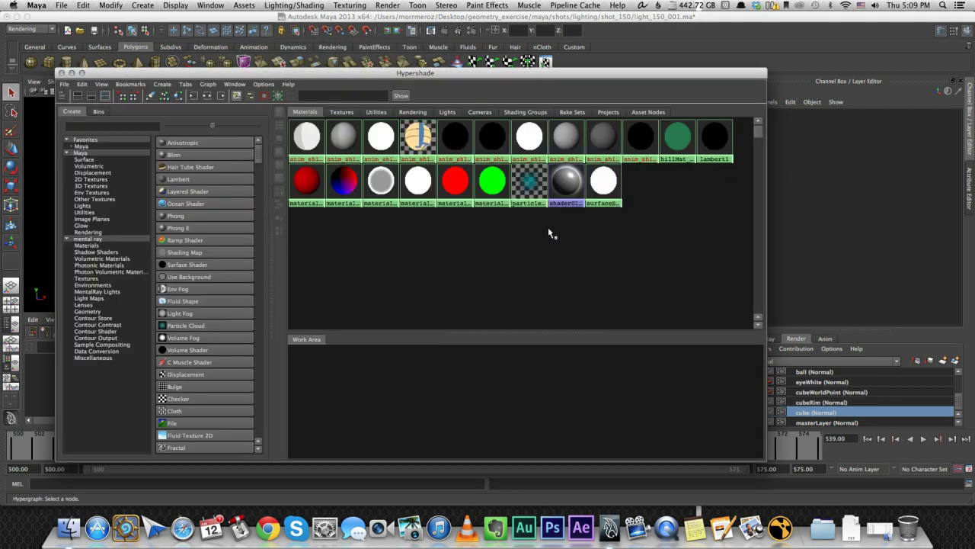
click(415, 137)
drag(411, 72, 287, 151)
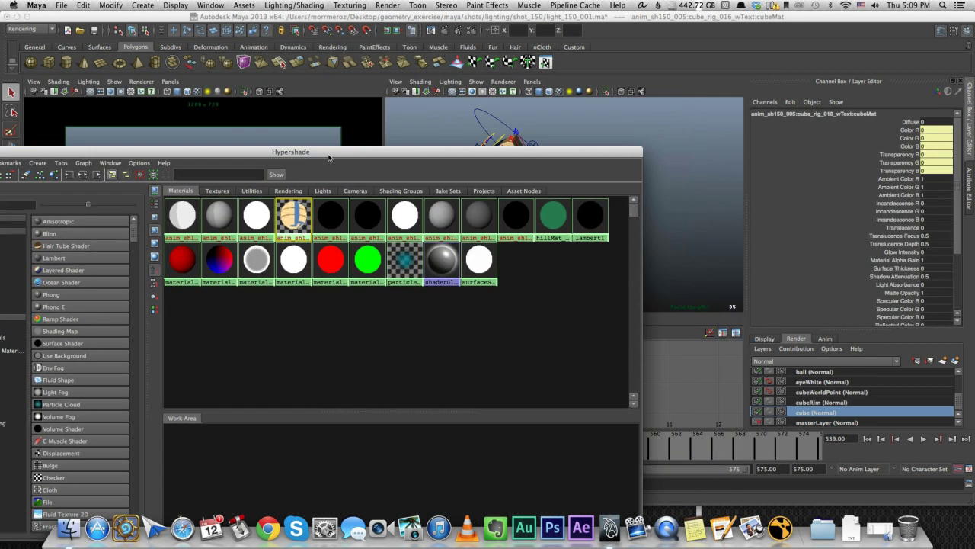
click(969, 187)
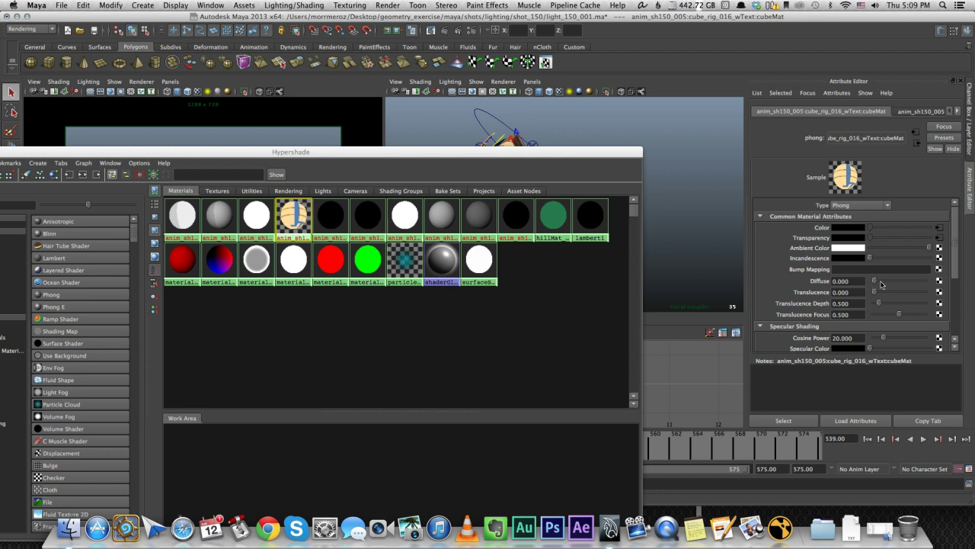
Close the Hypershade and set the animation to frame 515 with nothing selected
drag(352, 153, 409, 242)
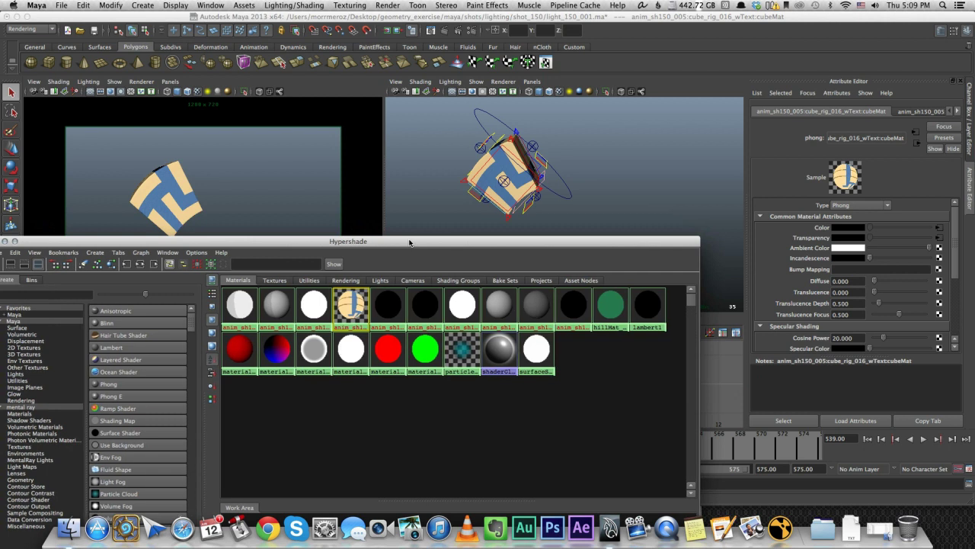
drag(409, 242, 524, 169)
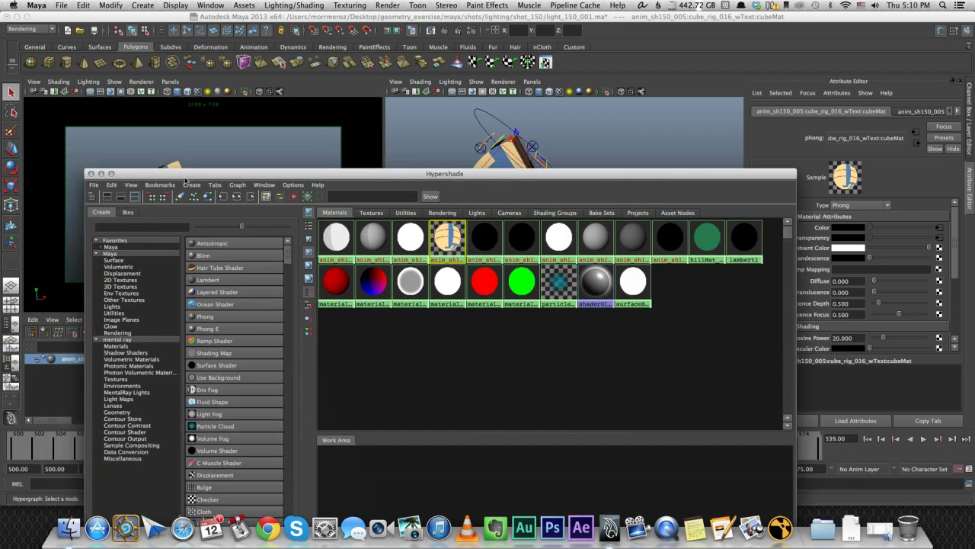
click(92, 174)
mouse_move(322, 446)
mouse_down()
mouse_move(336, 448)
mouse_move(156, 451)
mouse_move(193, 458)
mouse_move(177, 453)
mouse_up()
click(320, 228)
Test-render the cube layer at frame 515, then scrub the timeline back toward frame 538
click(431, 31)
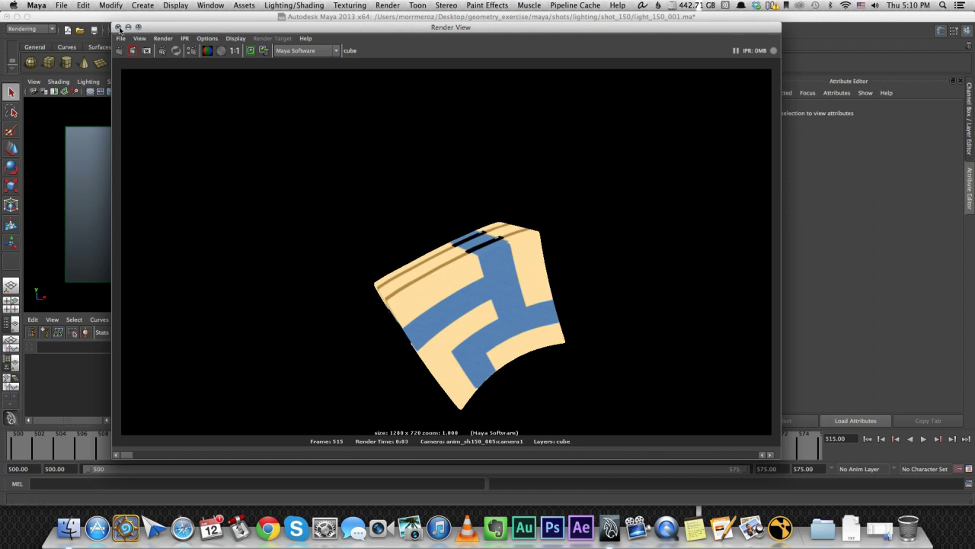
click(118, 28)
click(570, 448)
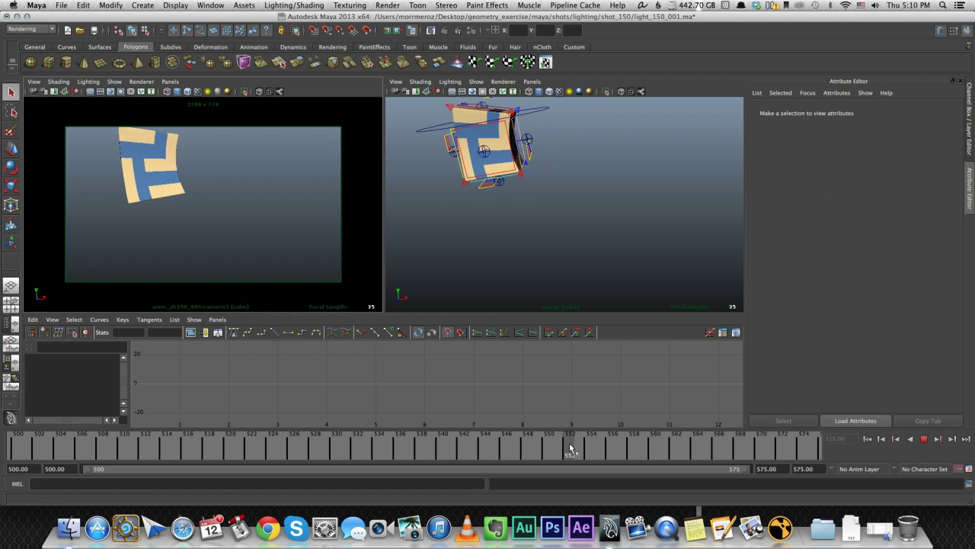
drag(570, 448, 354, 451)
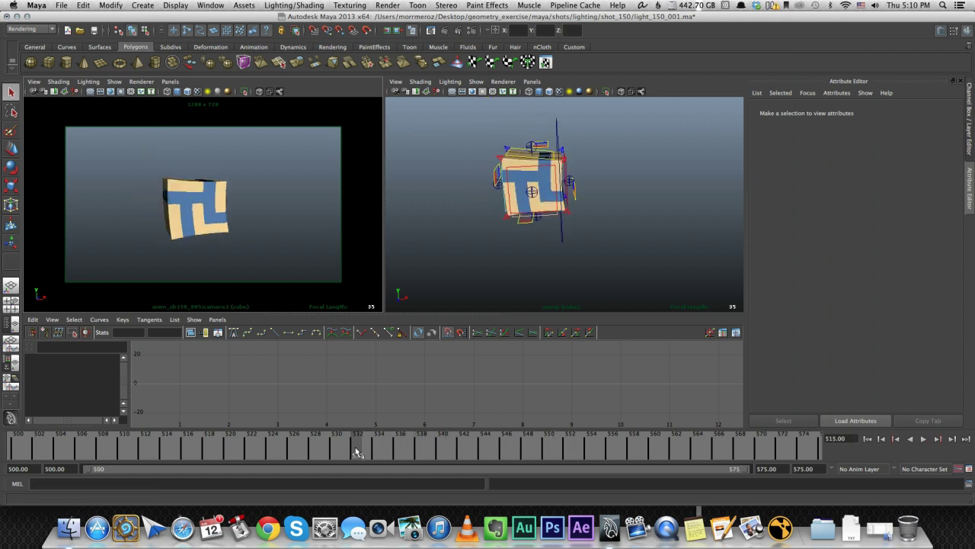
Render the cube layer at frame 500, then make cubeRim the current render layer
click(10, 449)
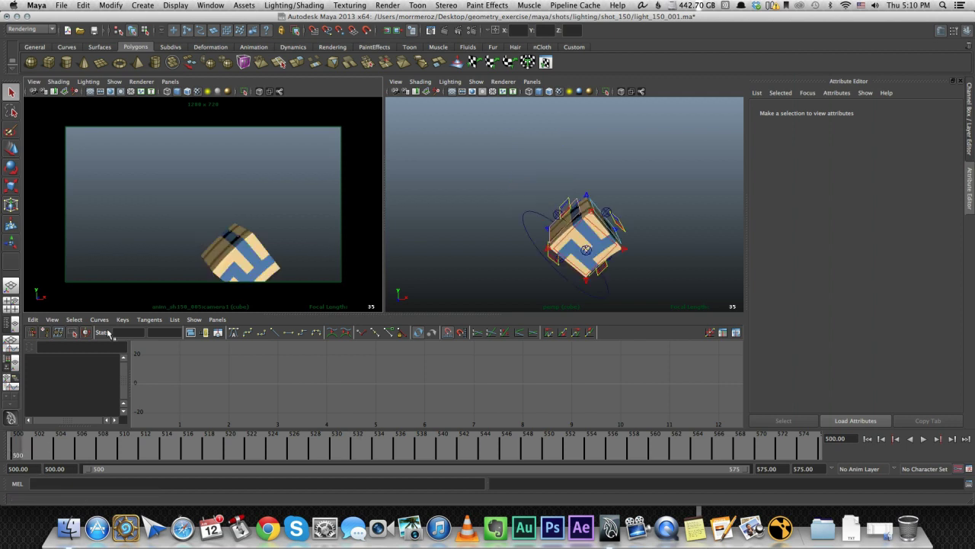
click(446, 31)
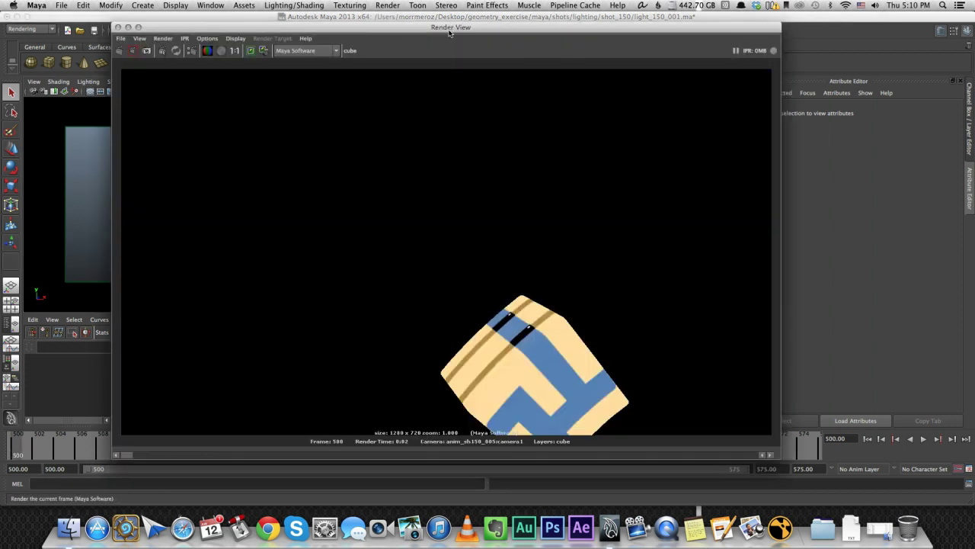
click(118, 27)
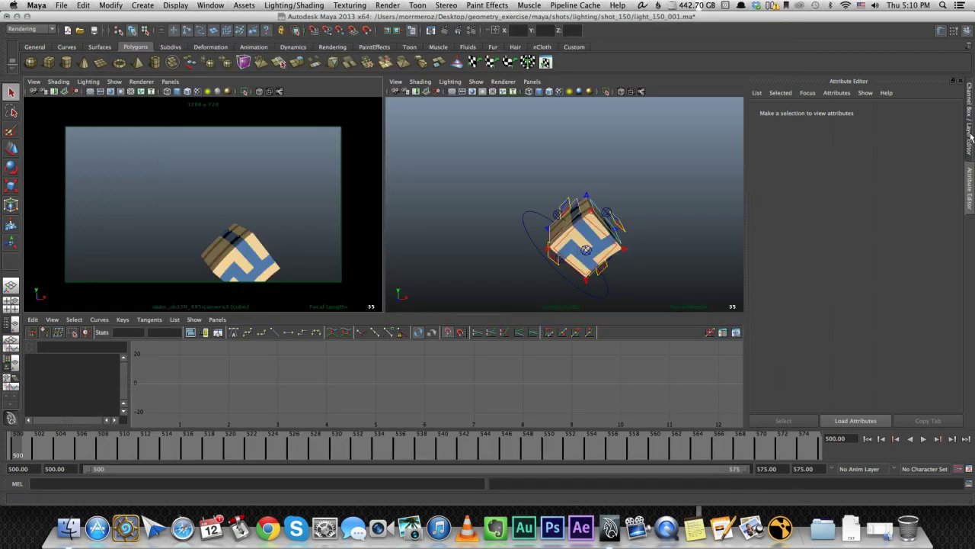
click(970, 118)
click(835, 404)
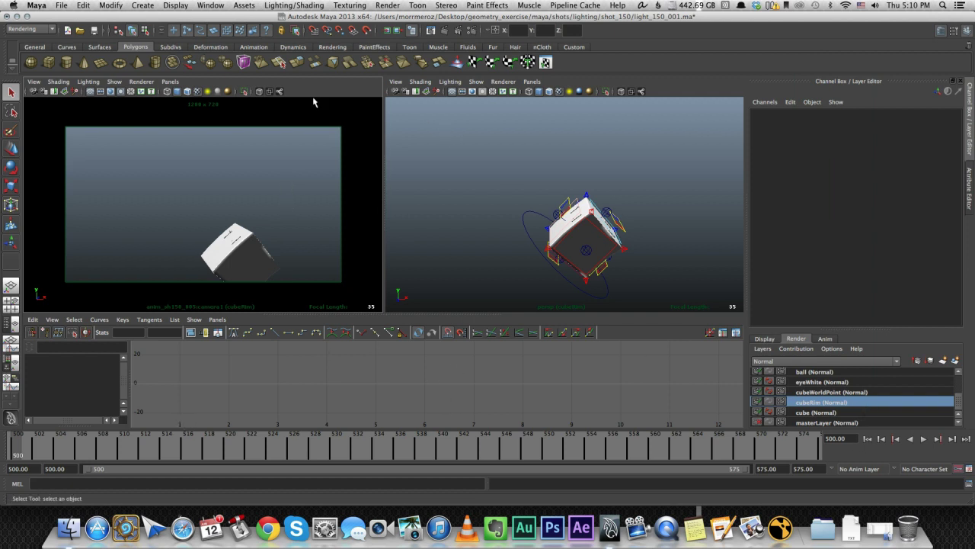
Show the Toon shelf and test-render the cubeRim layer at frame 500
click(411, 47)
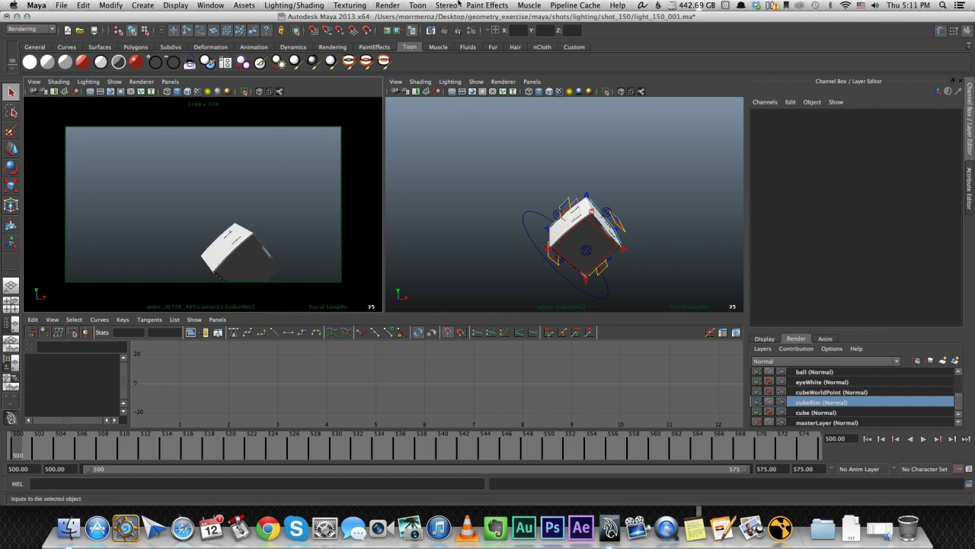
click(444, 30)
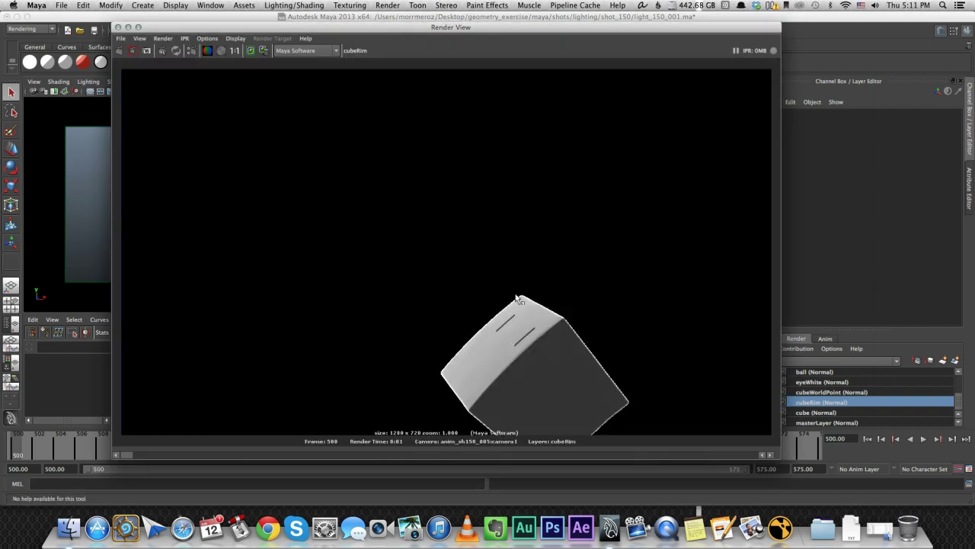
click(118, 27)
Open the cube's rimLightShader and drag its Incandescence ramp marker right for a thinner rim
click(236, 242)
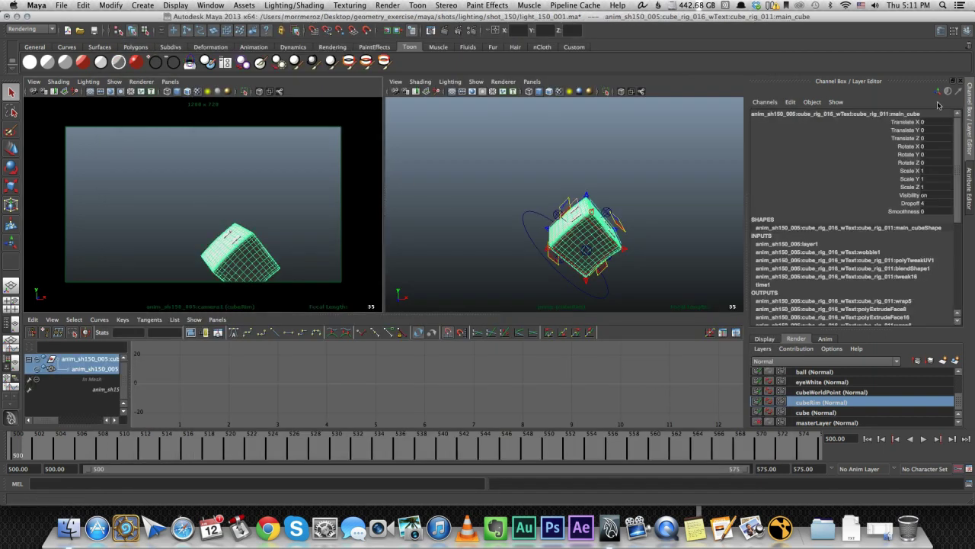
click(970, 187)
click(958, 112)
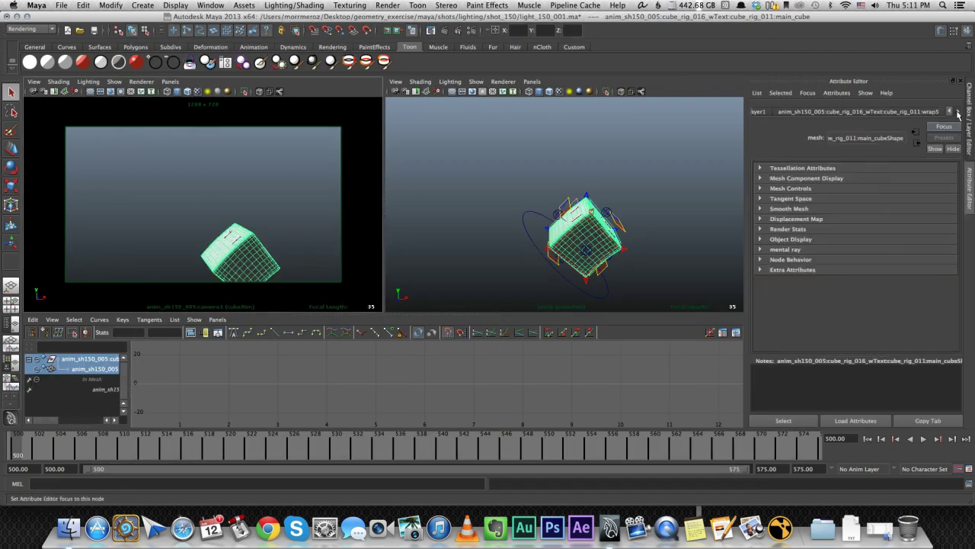
click(958, 112)
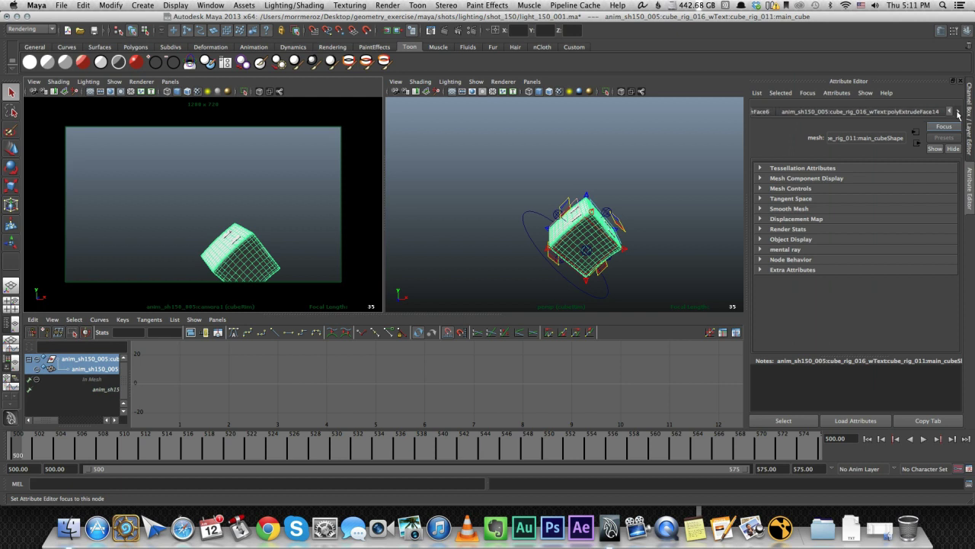
click(957, 112)
click(958, 112)
click(958, 112)
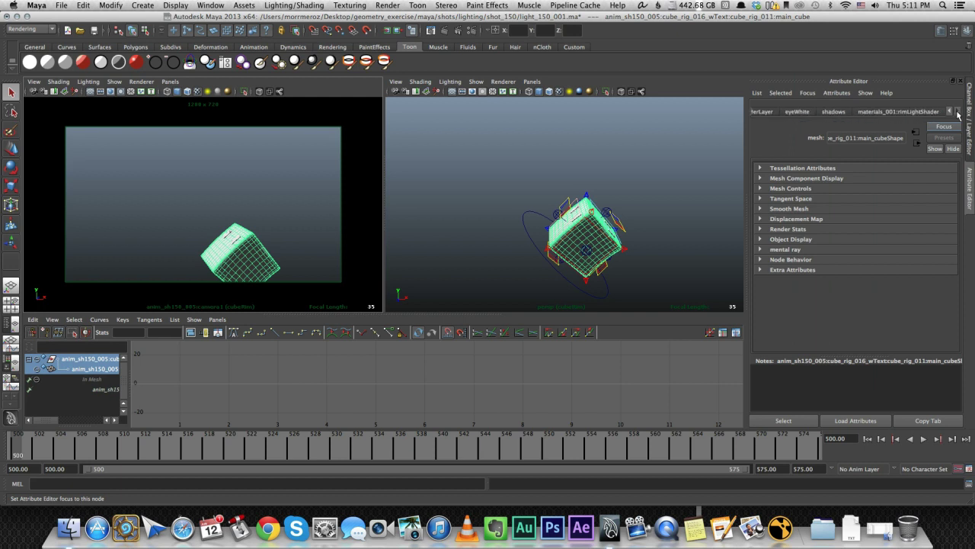
click(914, 112)
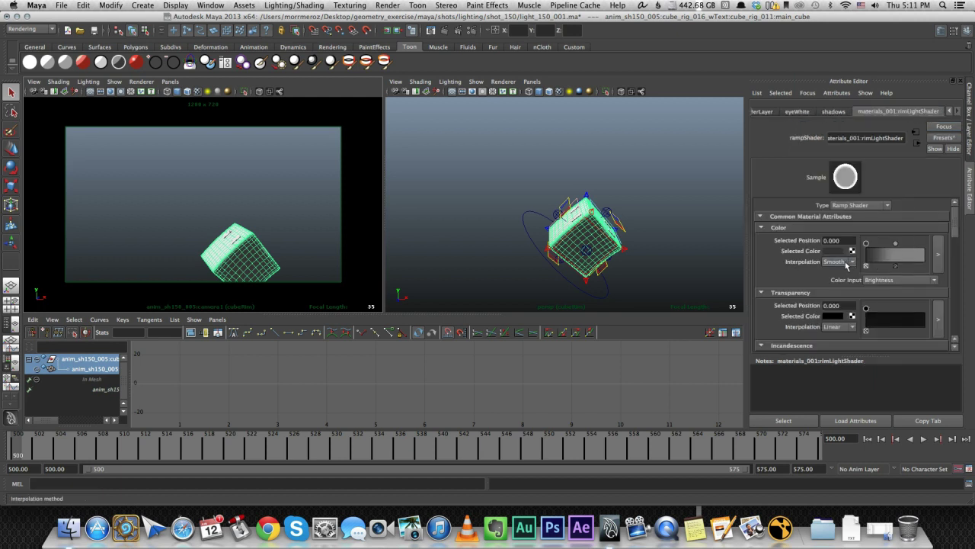
scroll(874, 253, down, 2)
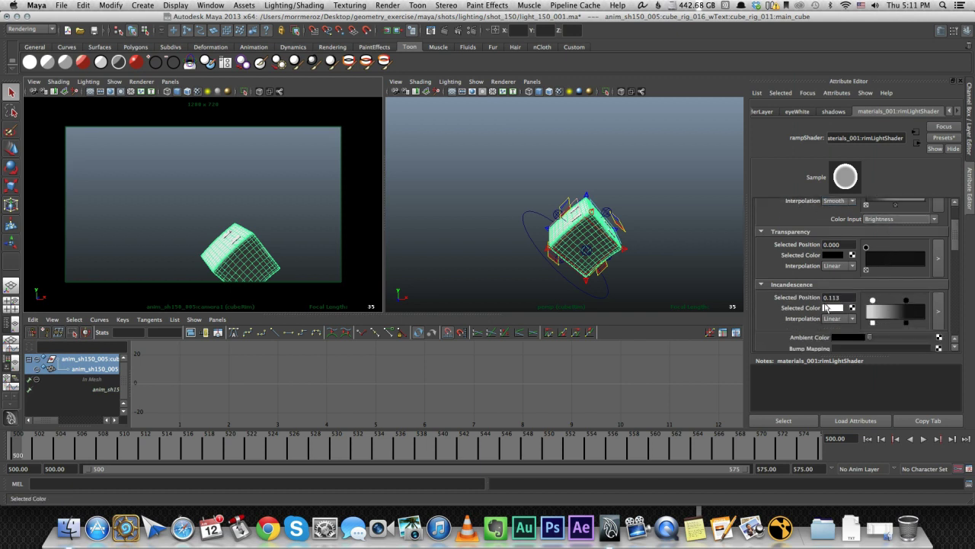
scroll(838, 290, down, 2)
drag(872, 238, 873, 241)
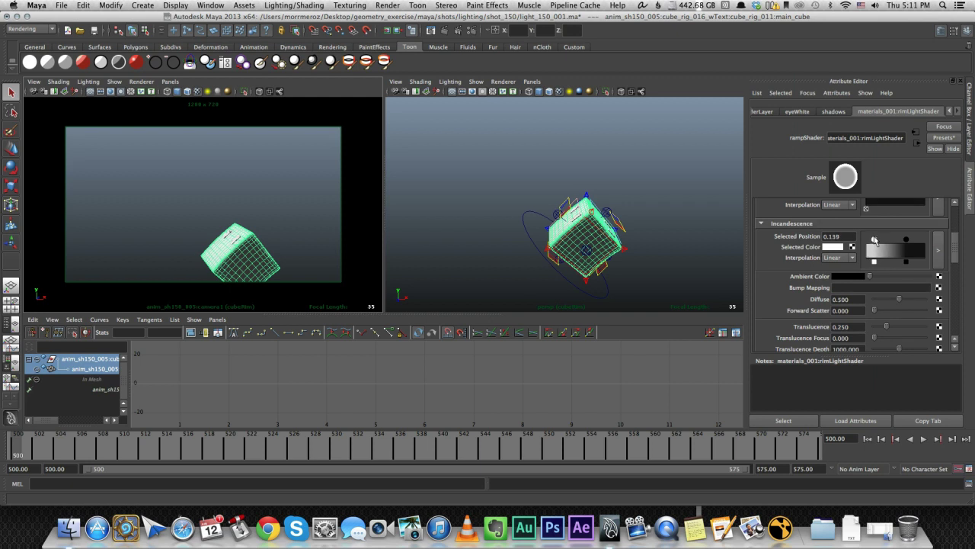
Test-render cubeRim at frame 550, then scrub back to frame 534
click(410, 296)
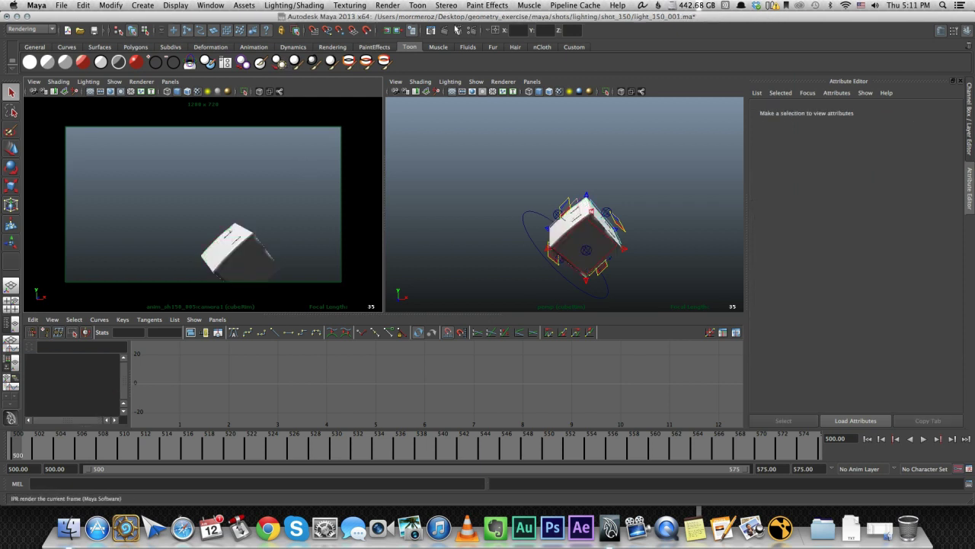
click(550, 445)
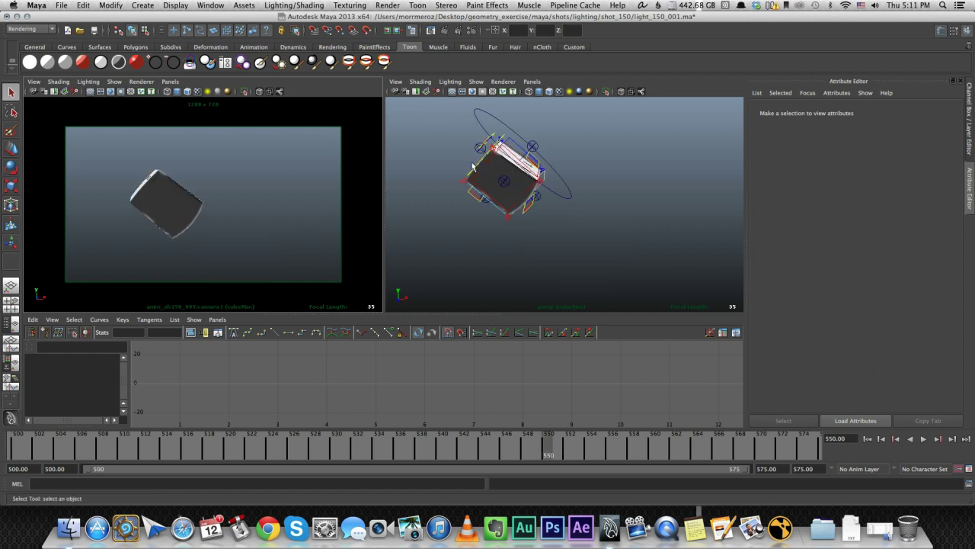
click(445, 31)
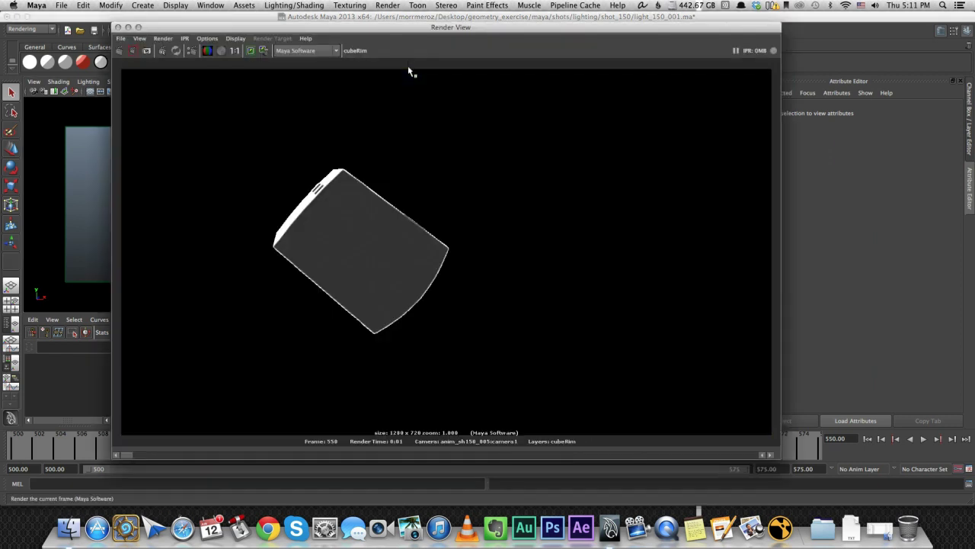
click(118, 27)
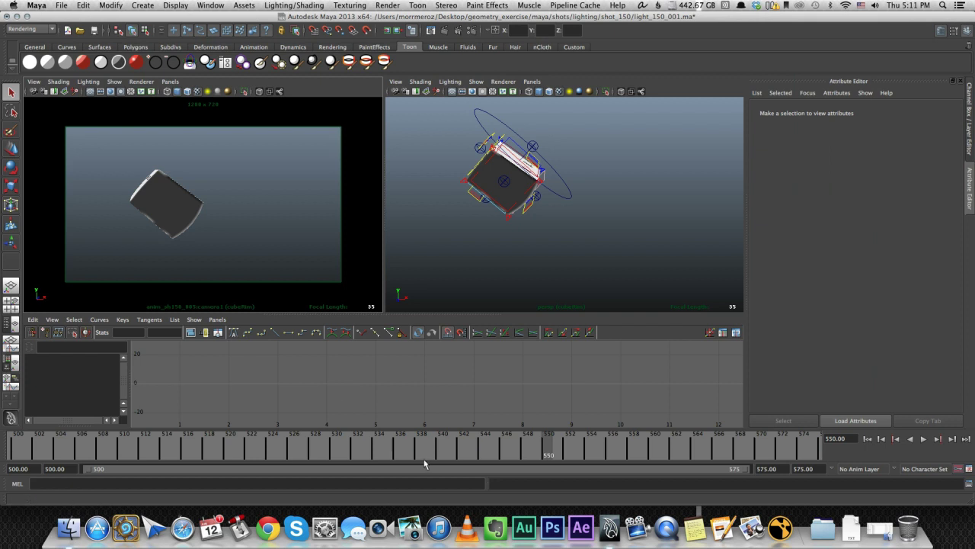
drag(425, 464, 379, 456)
click(968, 118)
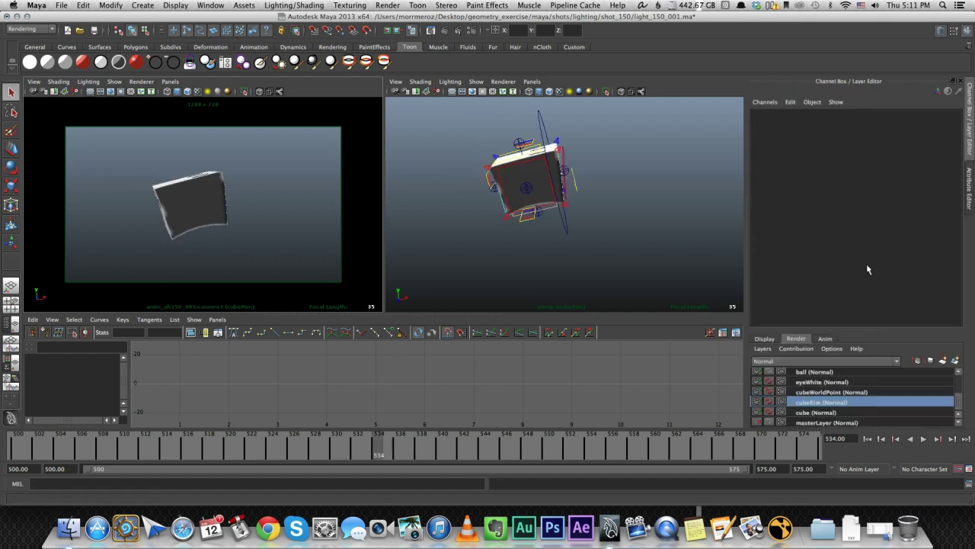
Make cubeWorldPoint the current layer and test-render it at frame 514
click(846, 393)
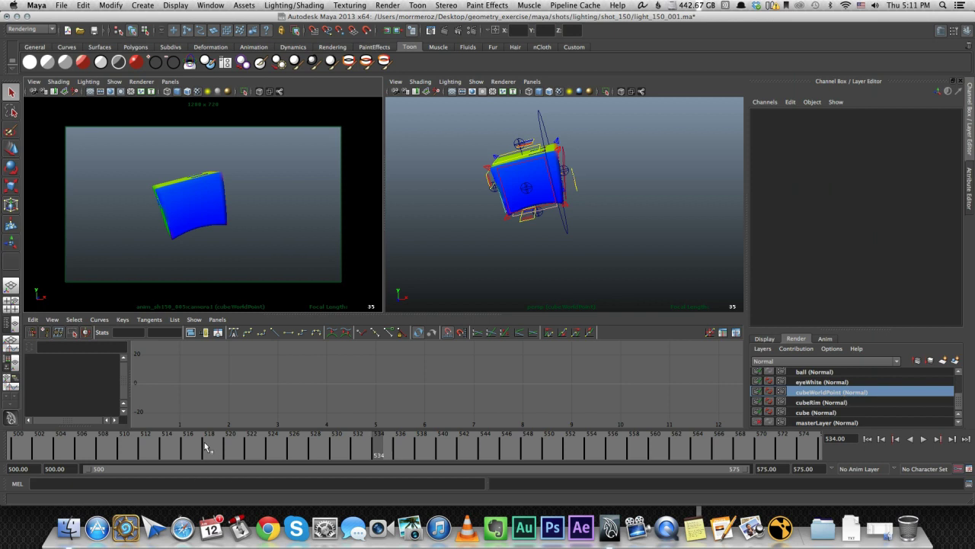
drag(206, 448, 167, 453)
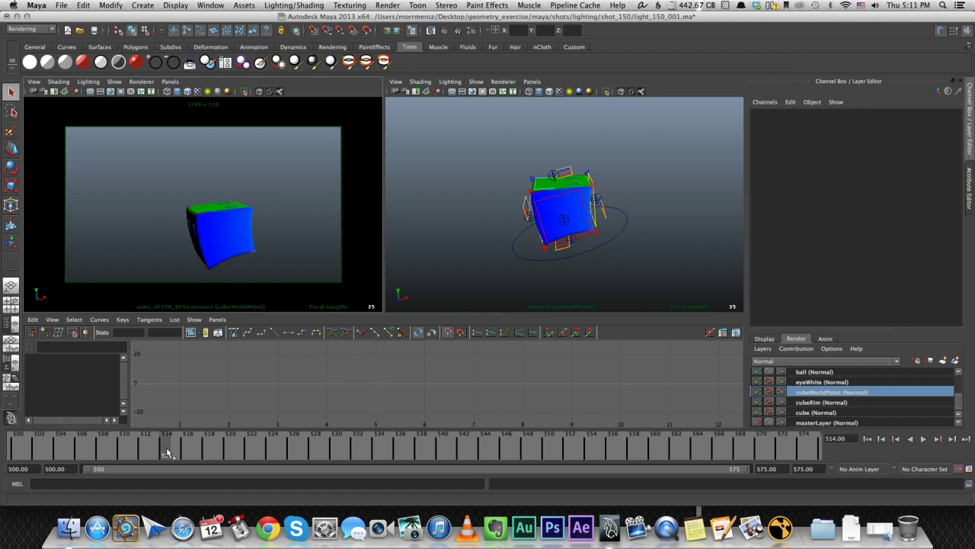
alt+drag(516, 231, 644, 205)
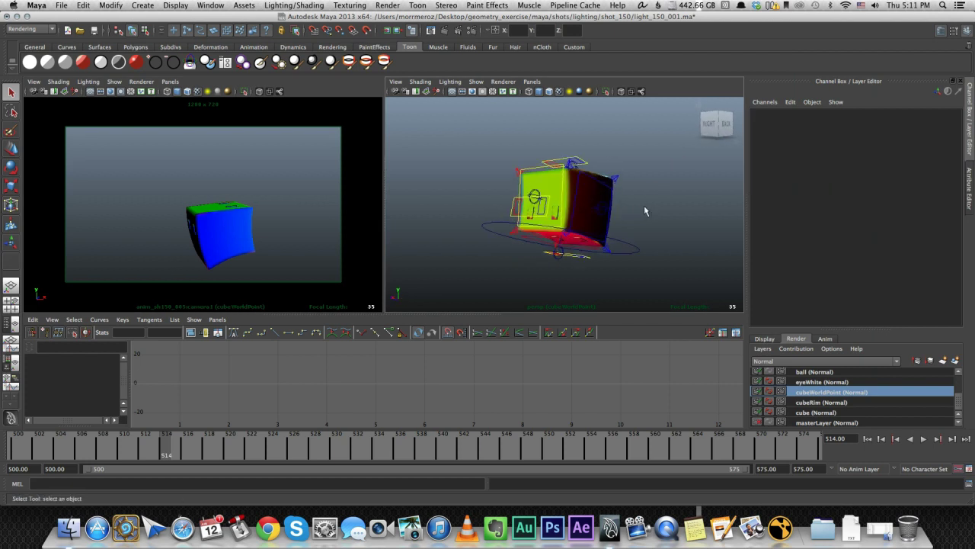
click(443, 31)
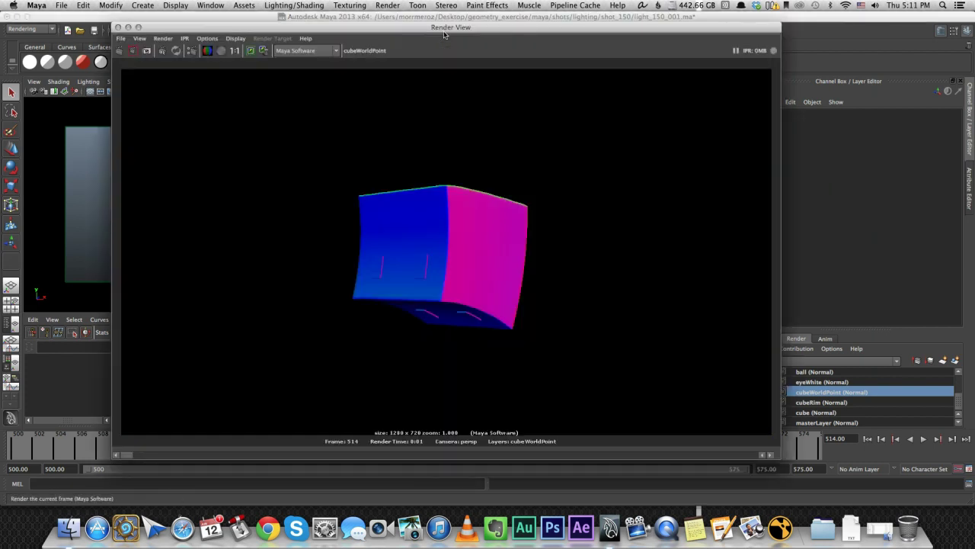
click(118, 27)
Re-render frame 514 of cubeWorldPoint from a new angle, then move the shot to frame 504
alt+drag(474, 195, 495, 199)
click(443, 30)
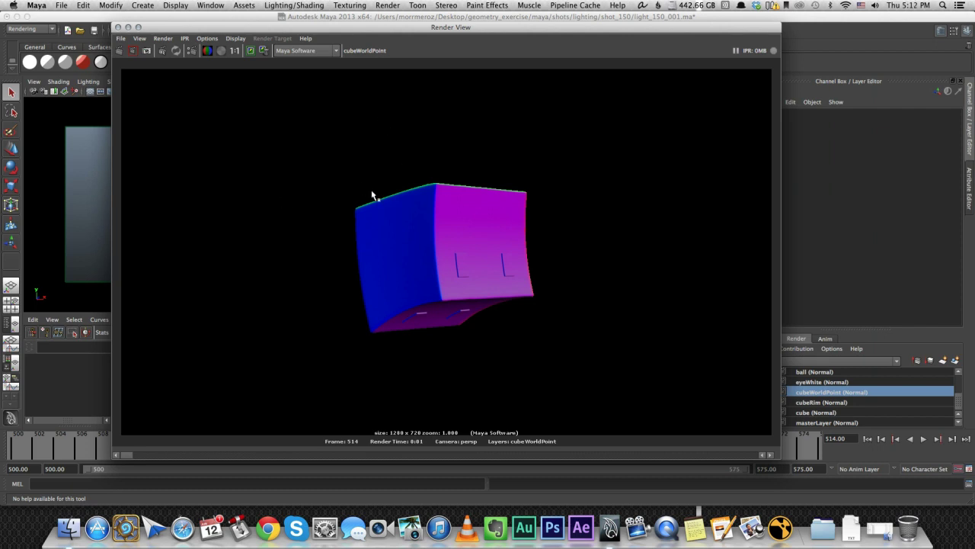
click(118, 27)
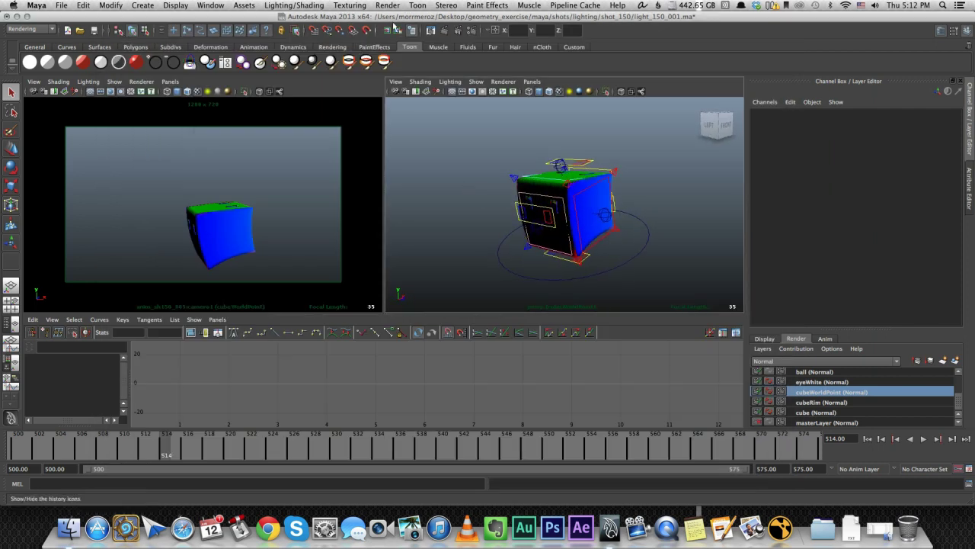
click(440, 32)
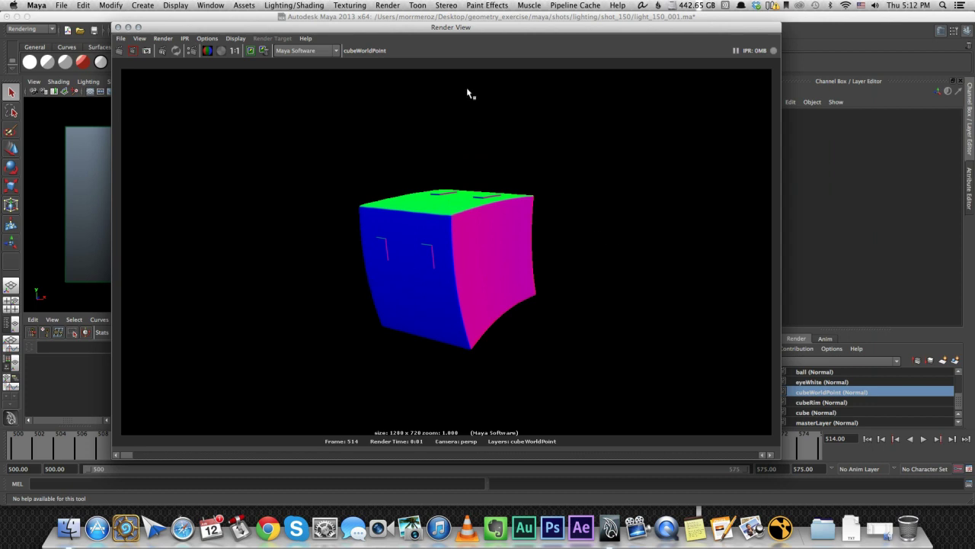
click(118, 28)
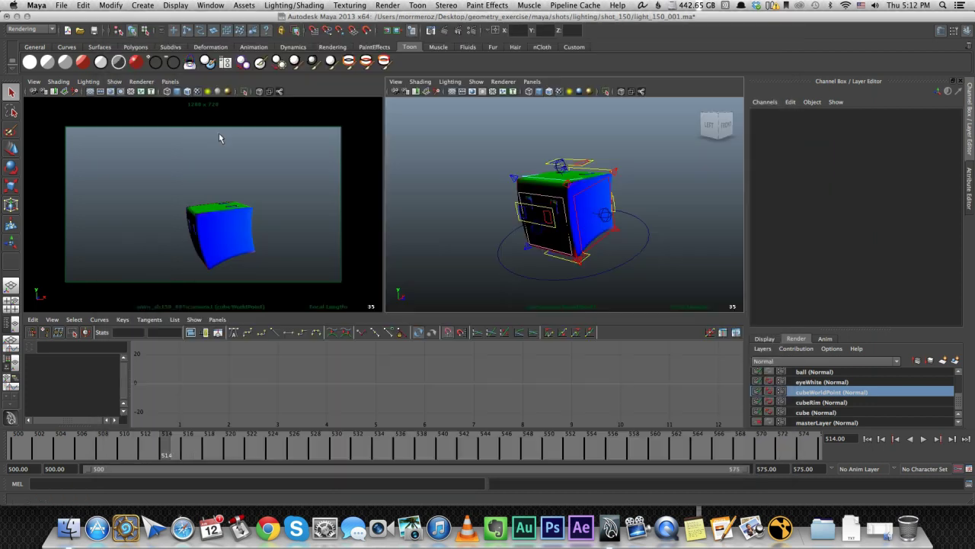
drag(105, 448, 61, 447)
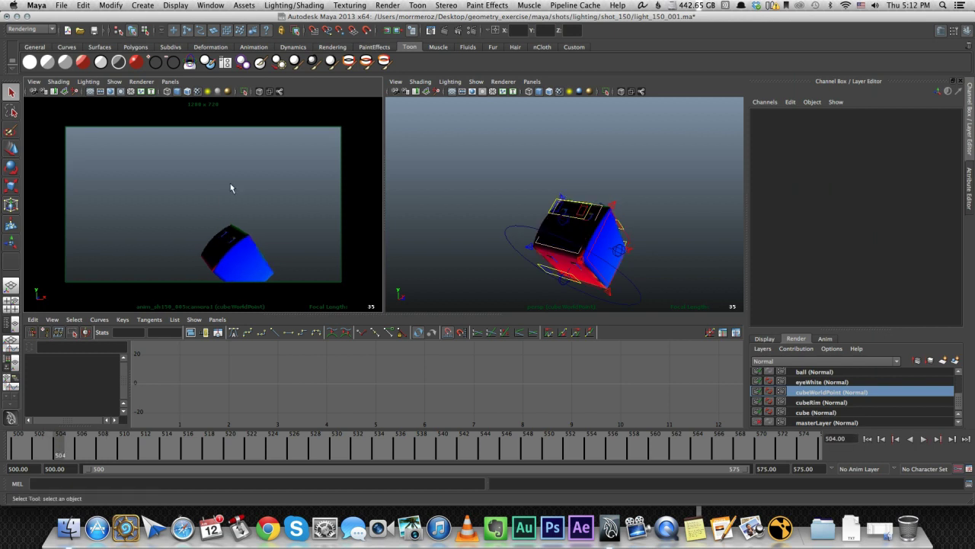
Render cubeWorldPoint at frame 504 to check its green and blue faces, then close it
click(445, 30)
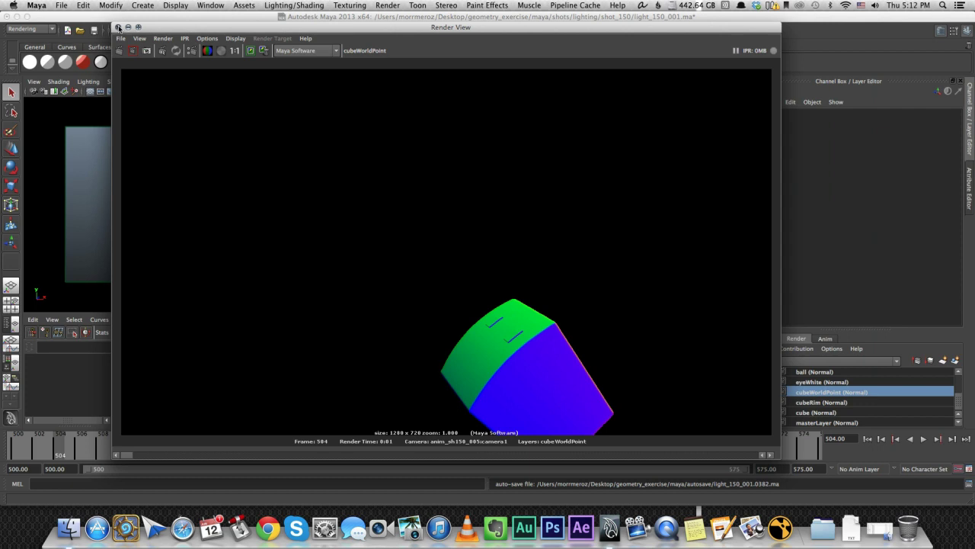
click(118, 27)
Make eyeWhite the current render layer at frame 525 and check its Render Settings
click(816, 383)
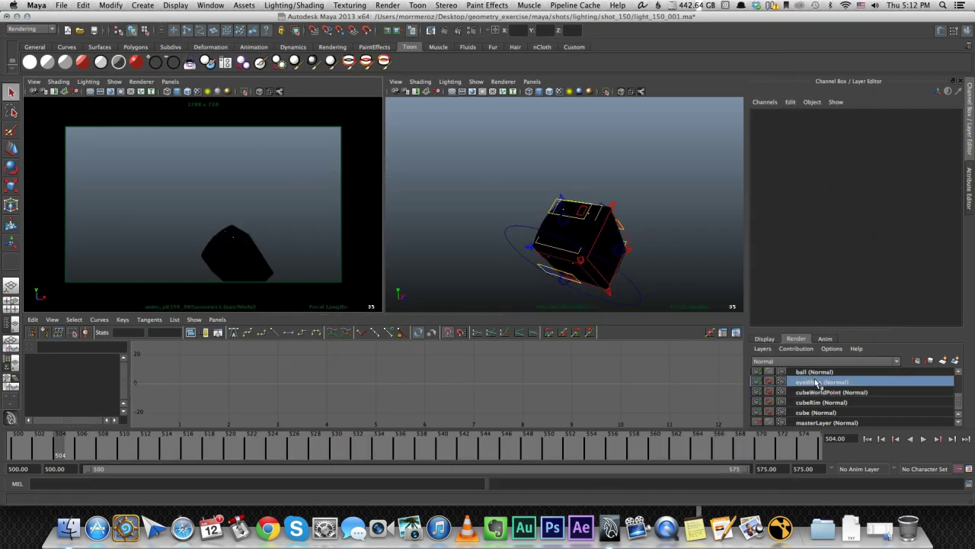
drag(537, 451, 281, 452)
click(210, 5)
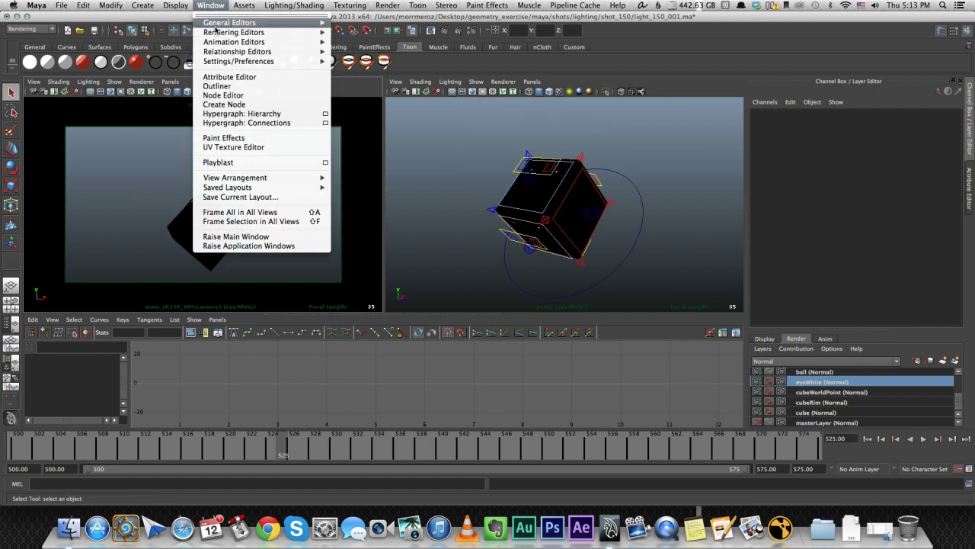
mouse_move(305, 32)
click(369, 47)
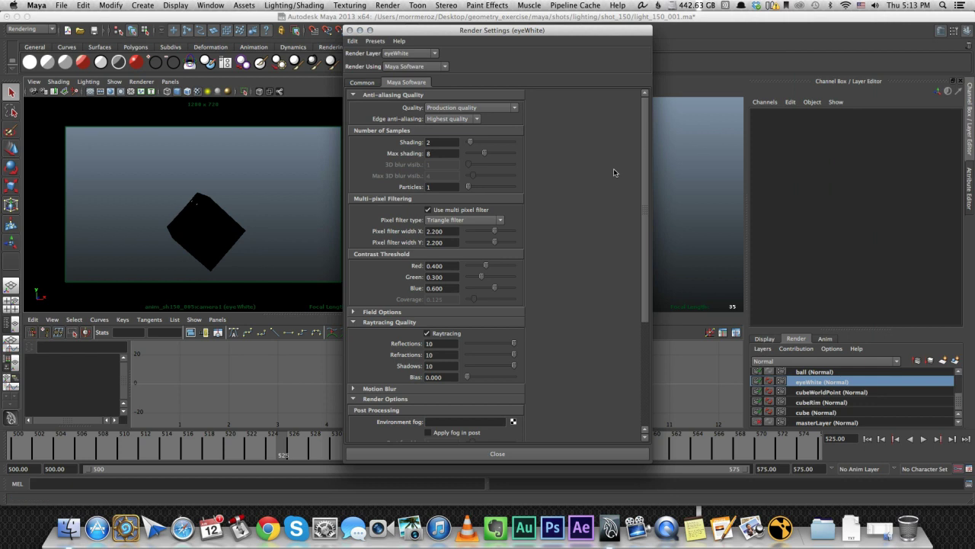
click(353, 18)
Inspect the black surface shader material in the Hypershade
click(211, 5)
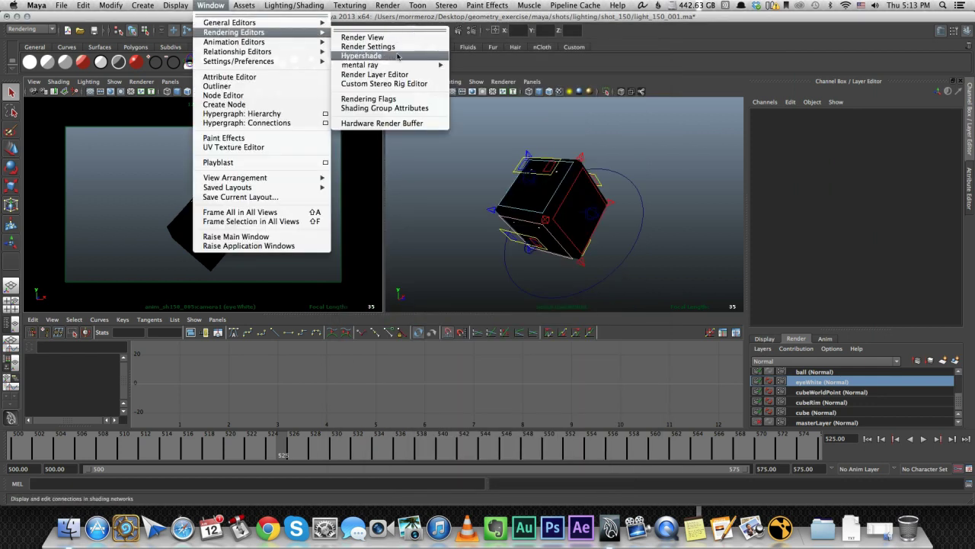
click(390, 58)
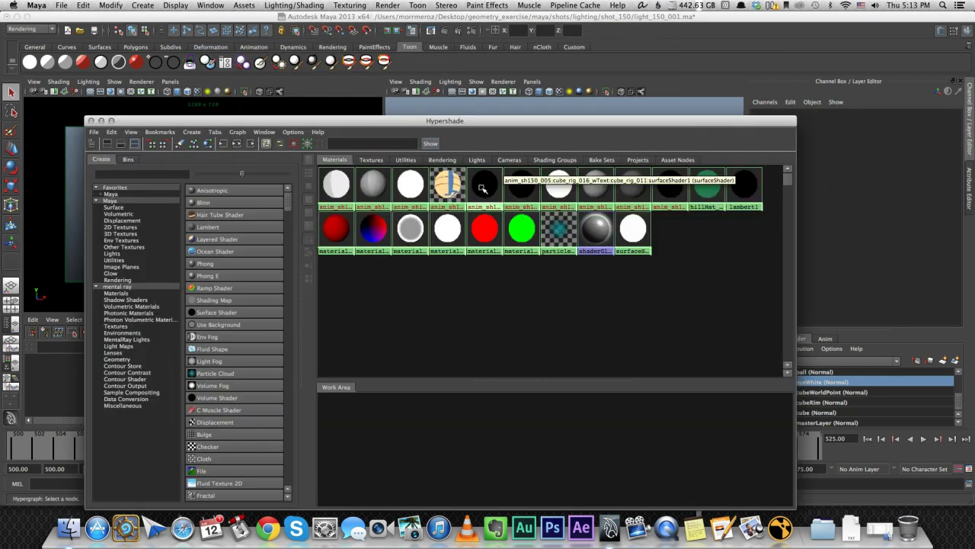
click(483, 184)
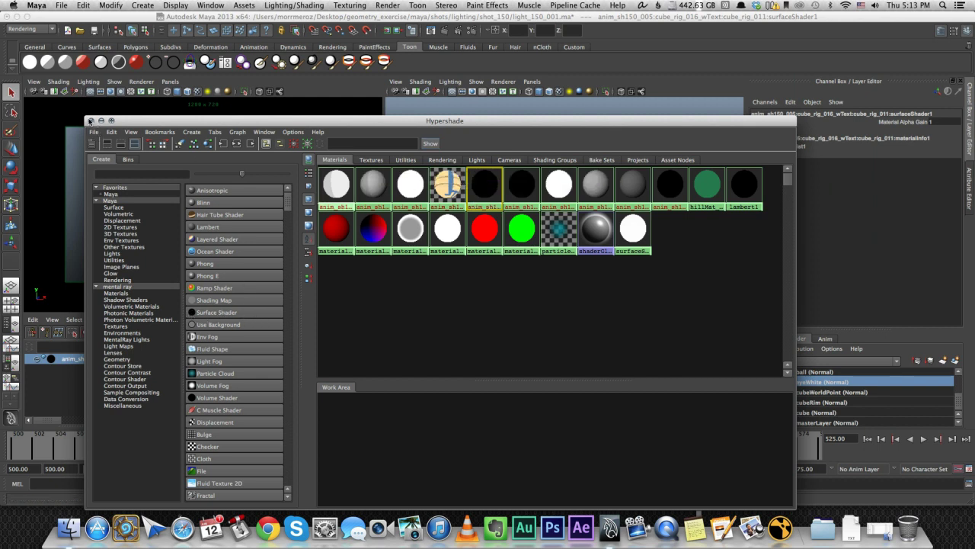
click(90, 120)
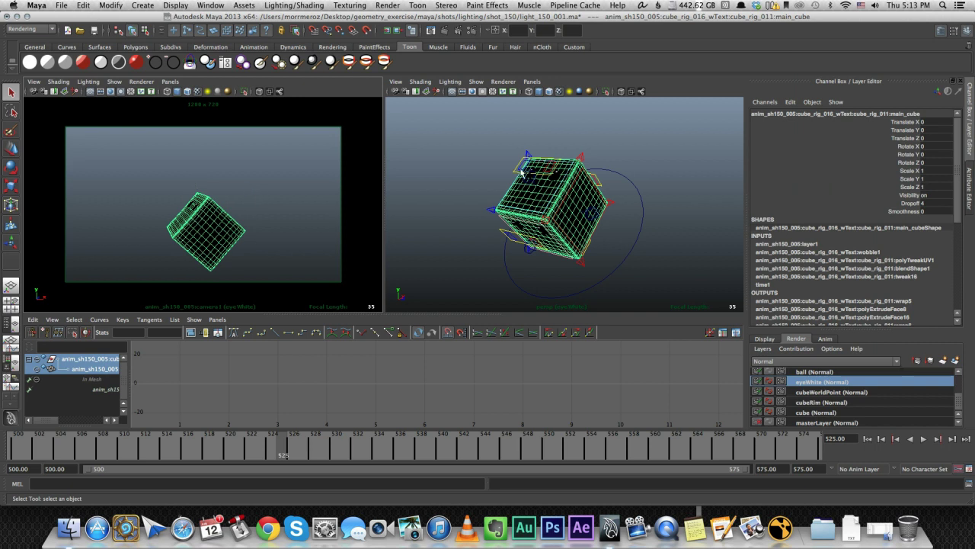
Test-render eyeWhite at frame 525, confirming tiny white eye specks on black
click(299, 180)
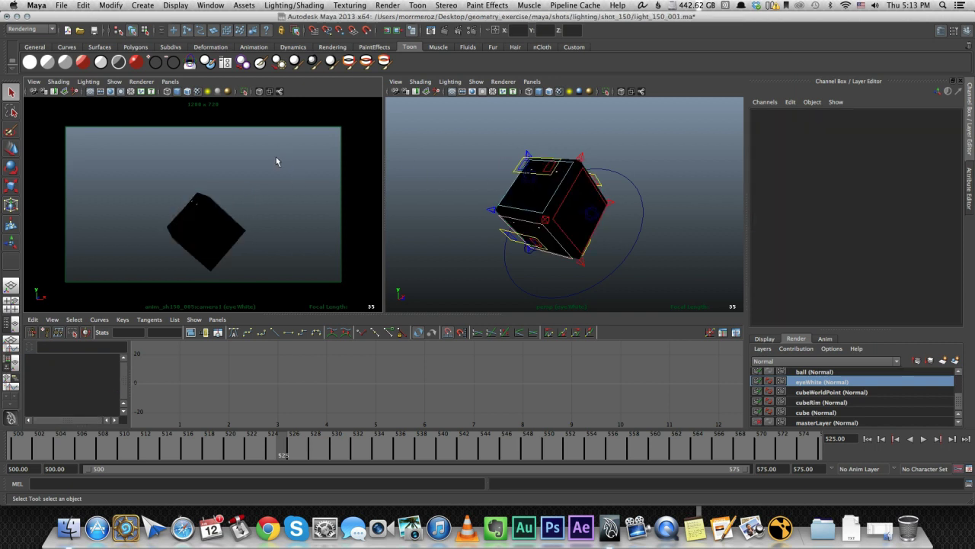
click(387, 30)
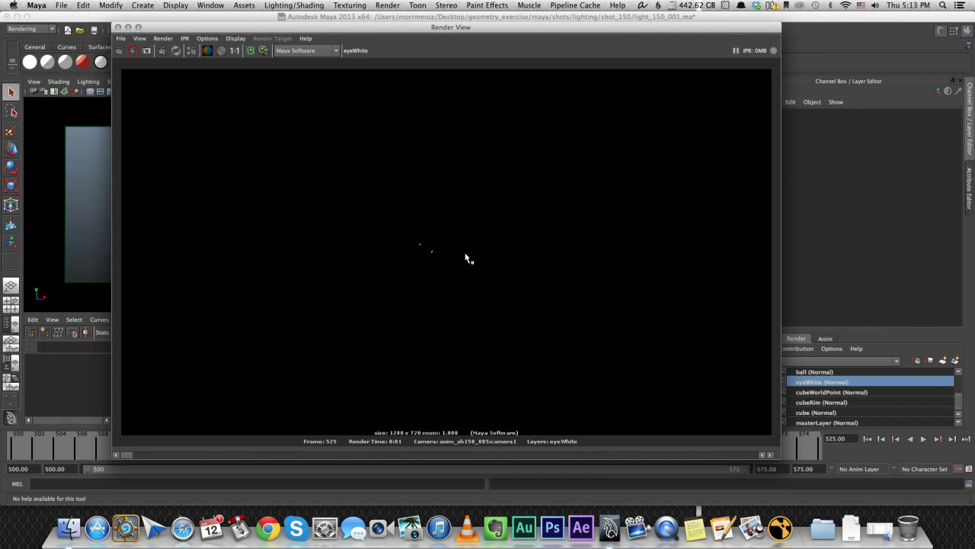
click(118, 26)
scroll(838, 400, up, 3)
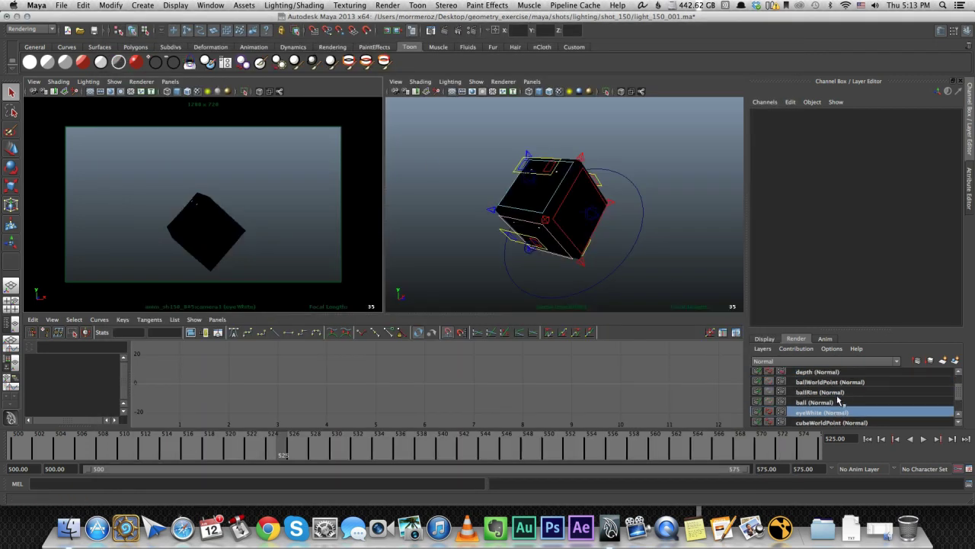
Make ball the current render layer and test-render it at frame 524
click(837, 401)
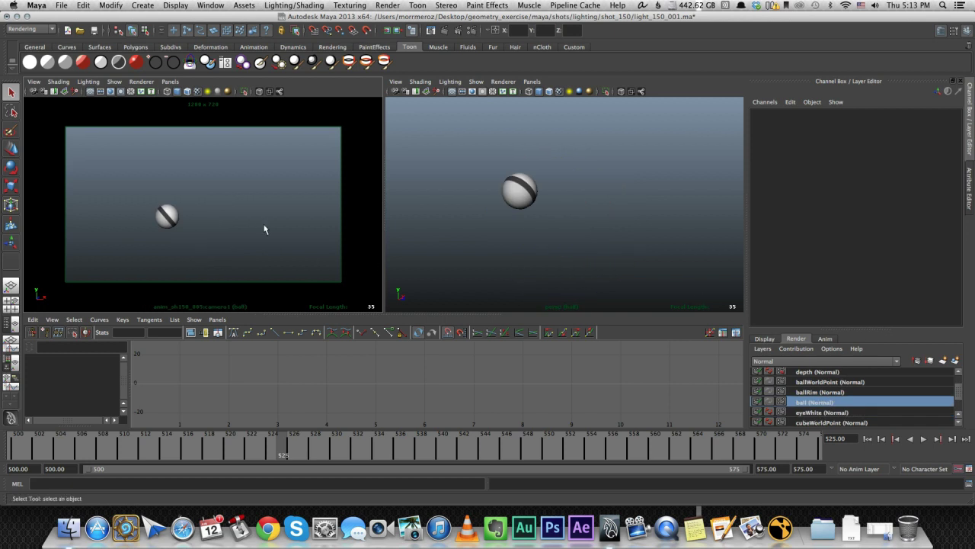
click(273, 448)
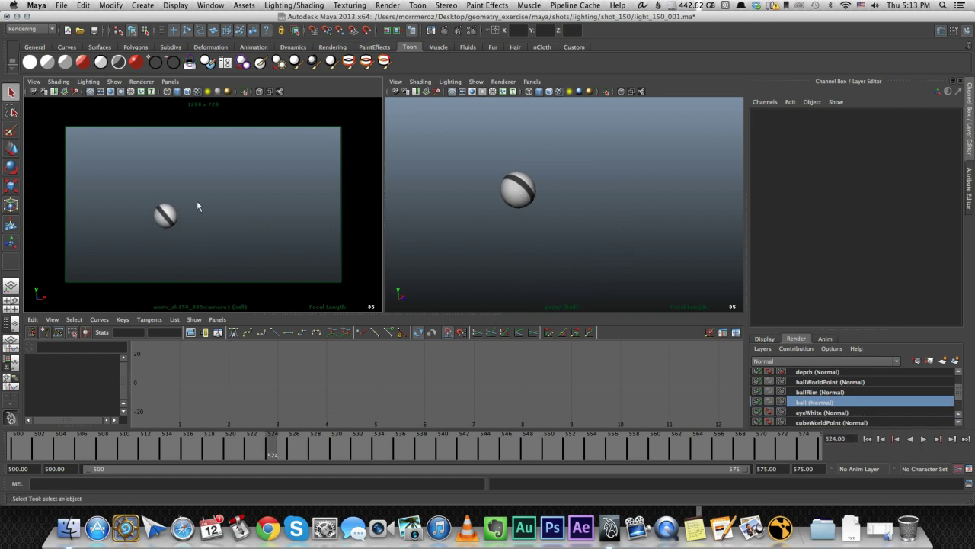
click(445, 30)
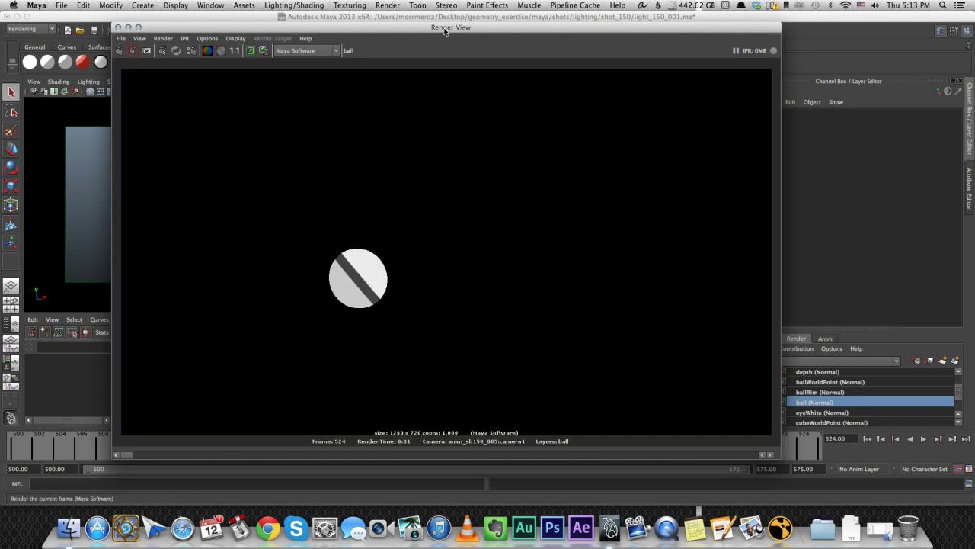
click(118, 28)
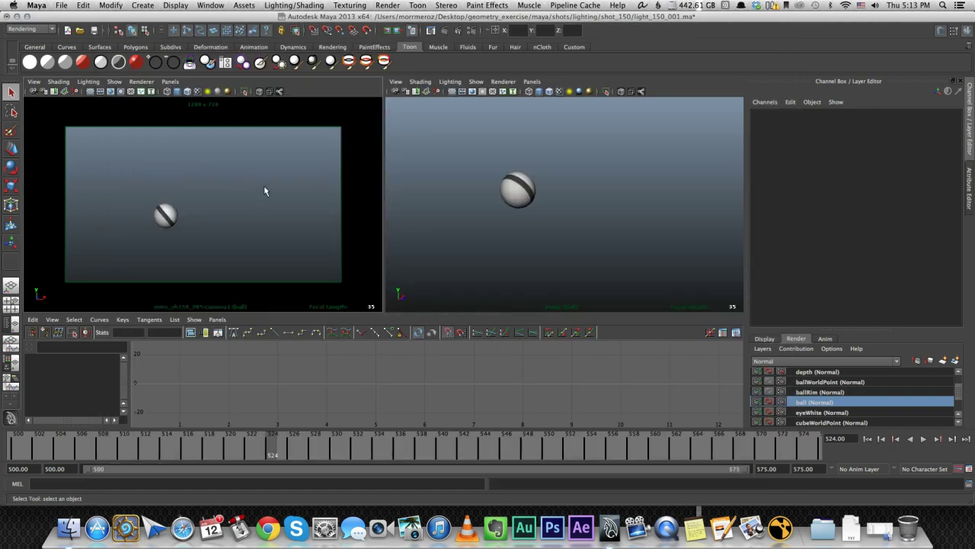
Inspect the ball's ballMat material and its ramp1 colour texture
click(167, 216)
click(968, 177)
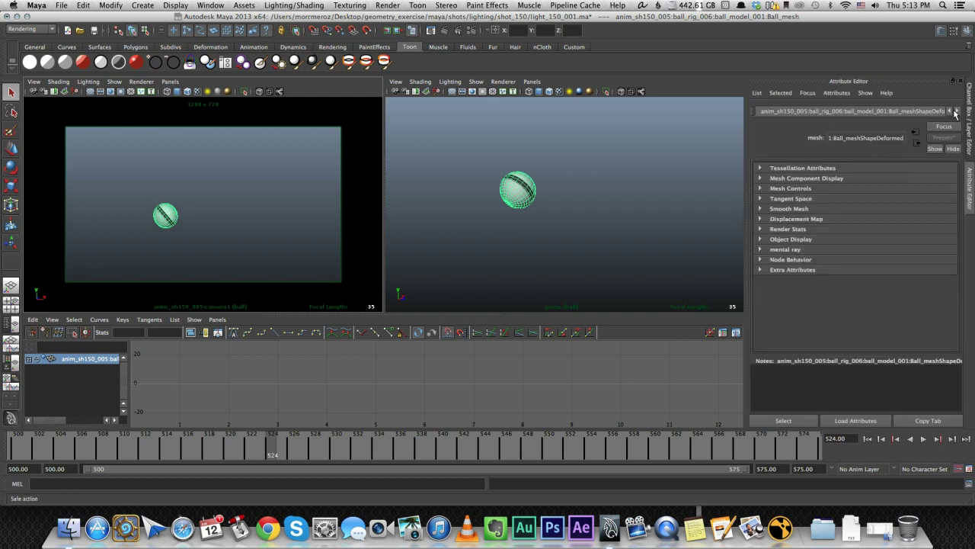
click(957, 112)
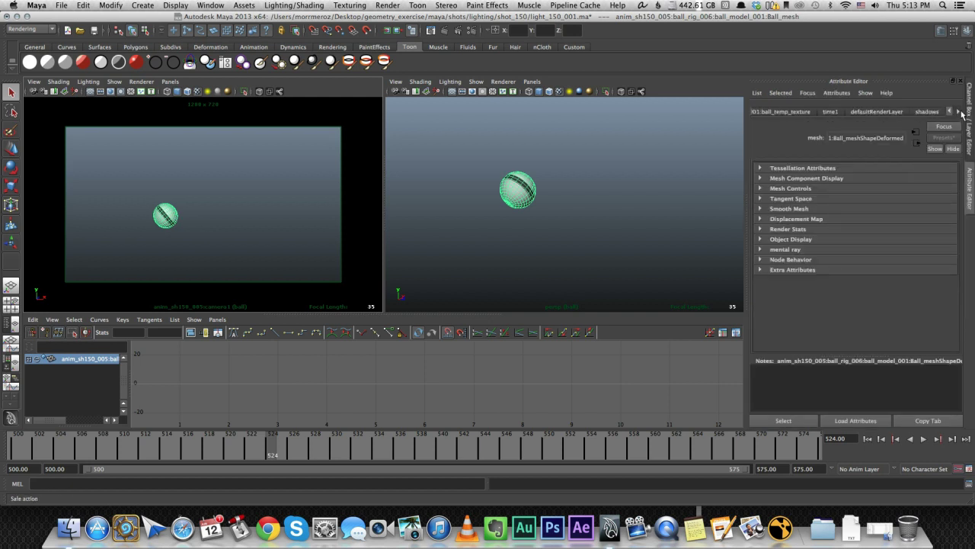
click(962, 113)
click(933, 112)
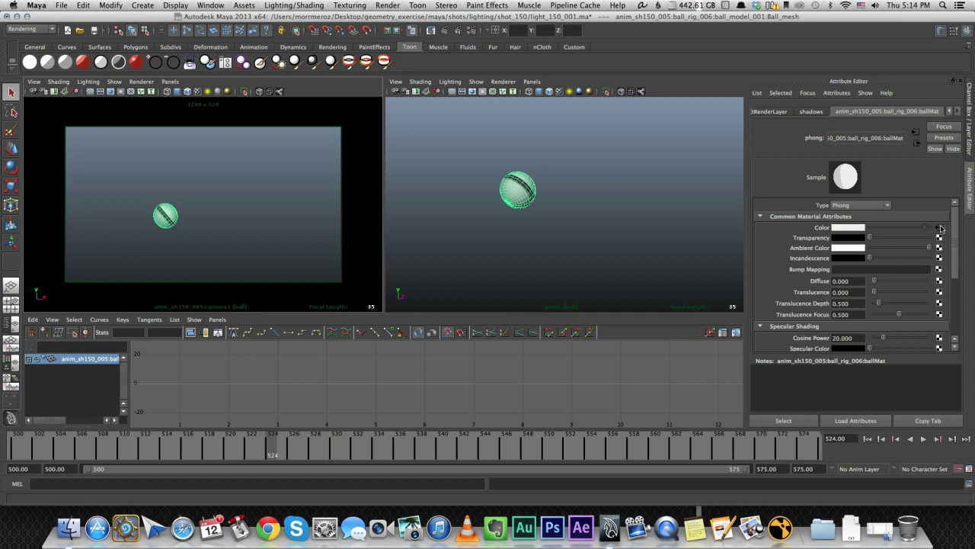
click(939, 230)
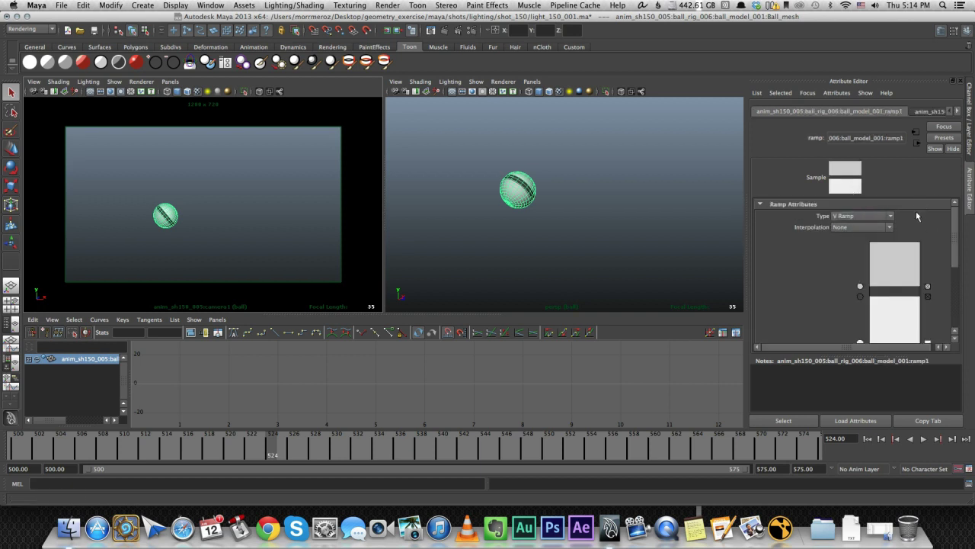
scroll(907, 244, down, 3)
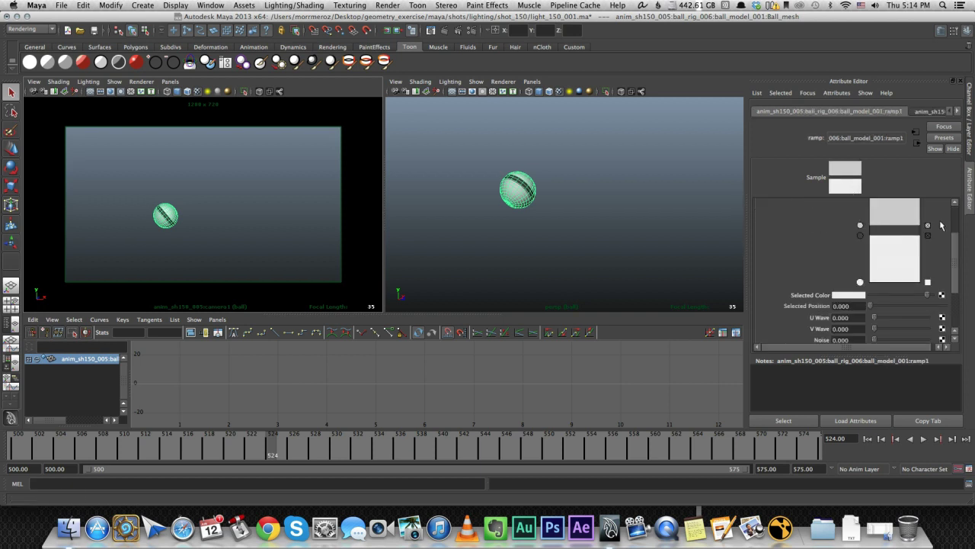
Re-render frame 524, confirming a white ball with a dark stripe on black
click(307, 211)
click(444, 30)
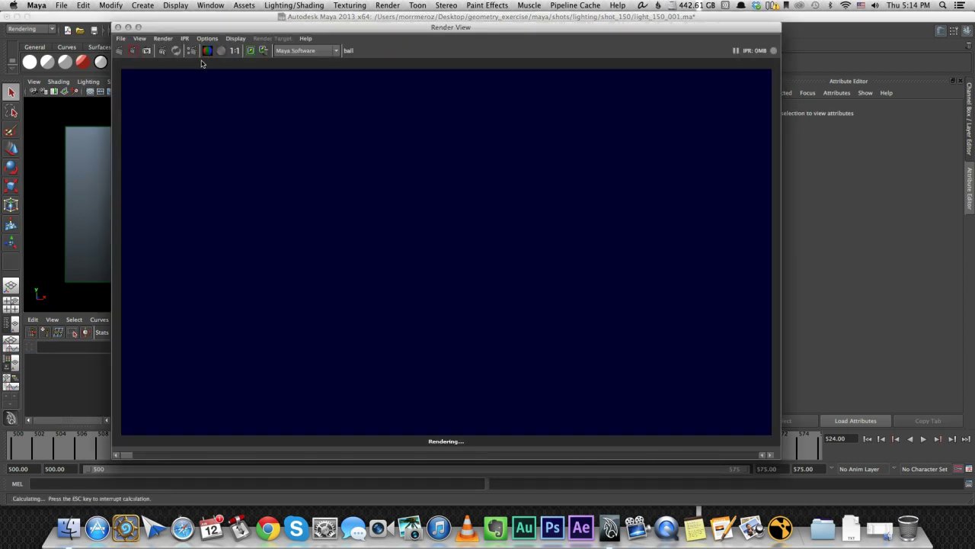
click(118, 27)
click(969, 123)
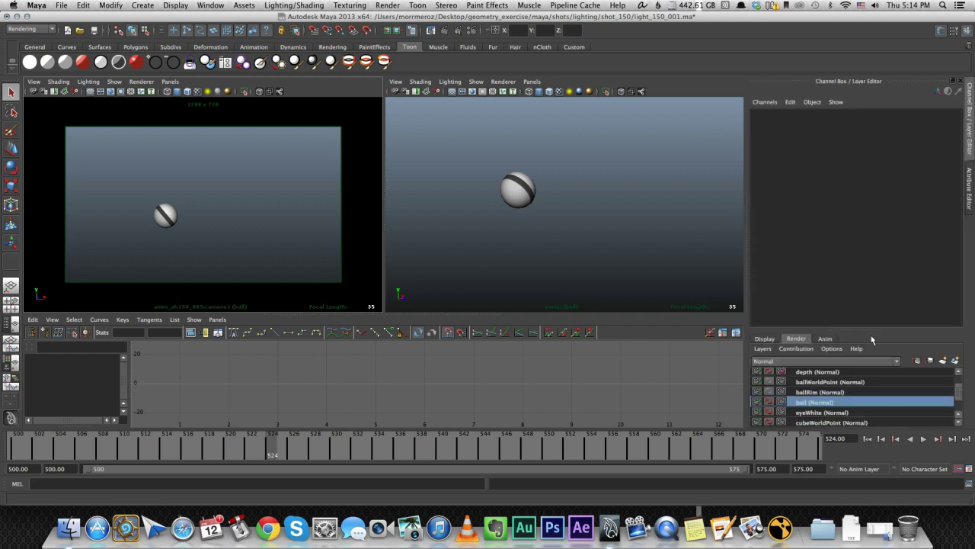
click(820, 392)
click(825, 381)
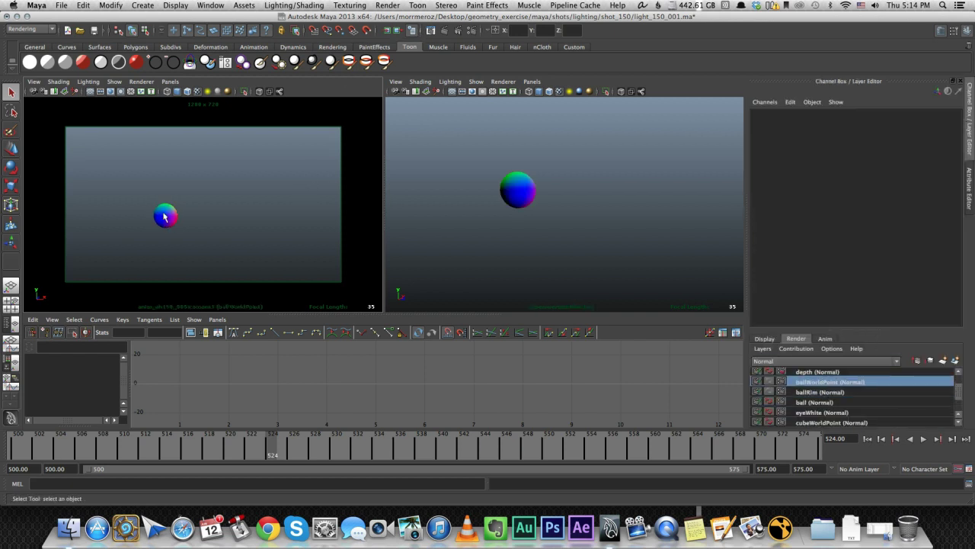
click(444, 31)
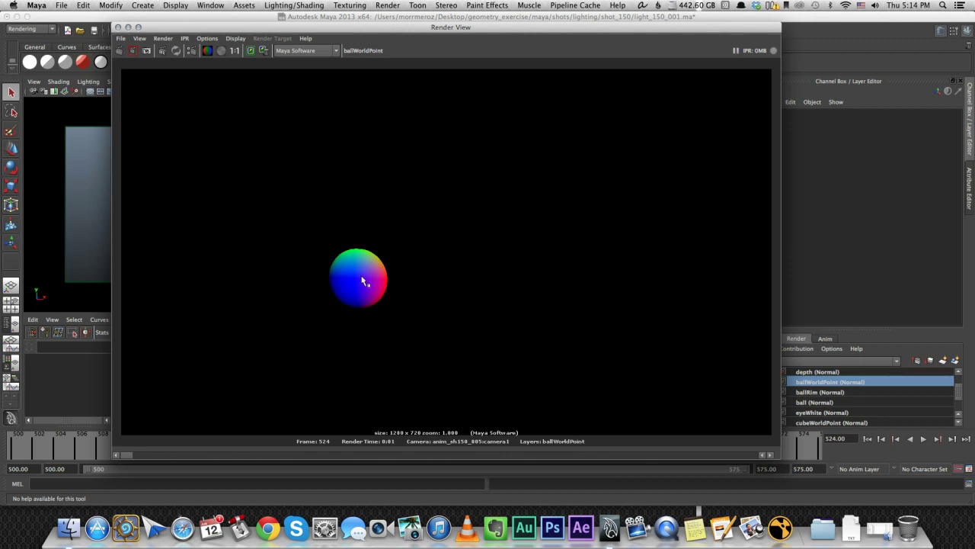
click(118, 27)
scroll(823, 391, up, 1)
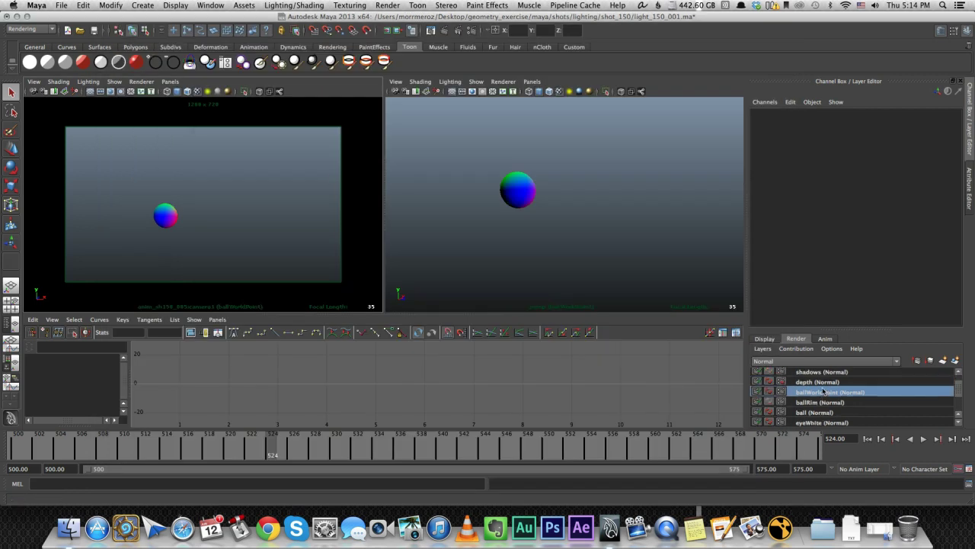
scroll(823, 391, up, 1)
Apply the Luminance Depth preset to the depth render layer
click(827, 392)
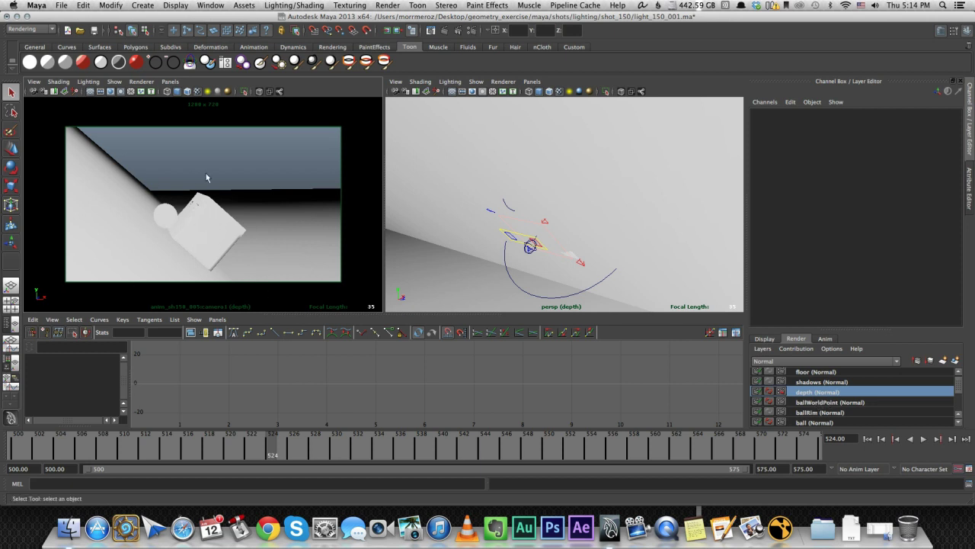
right_click(810, 401)
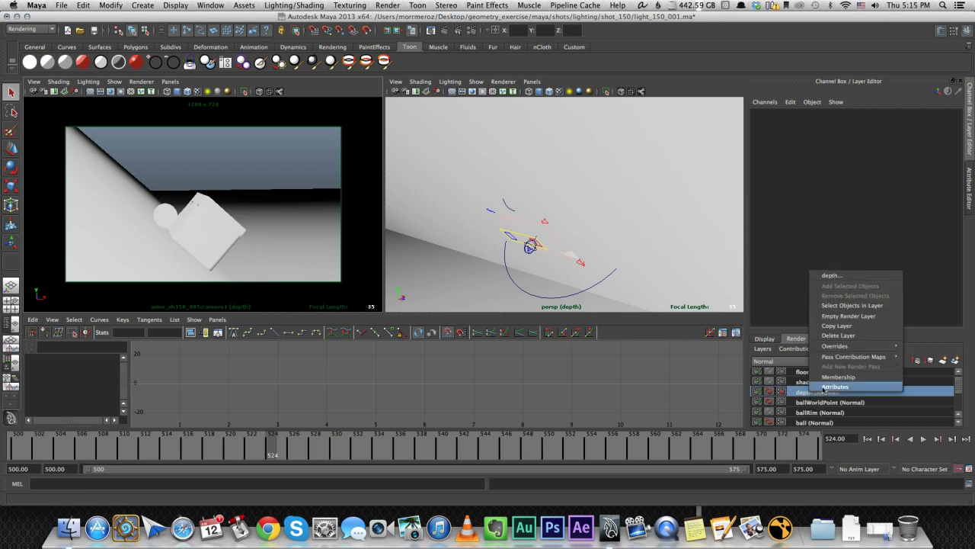
mouse_move(845, 349)
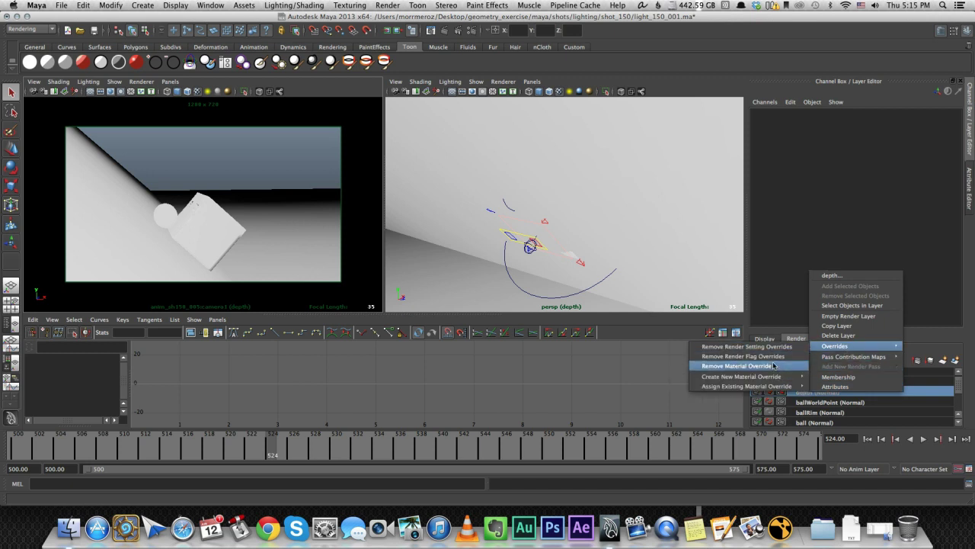
click(836, 386)
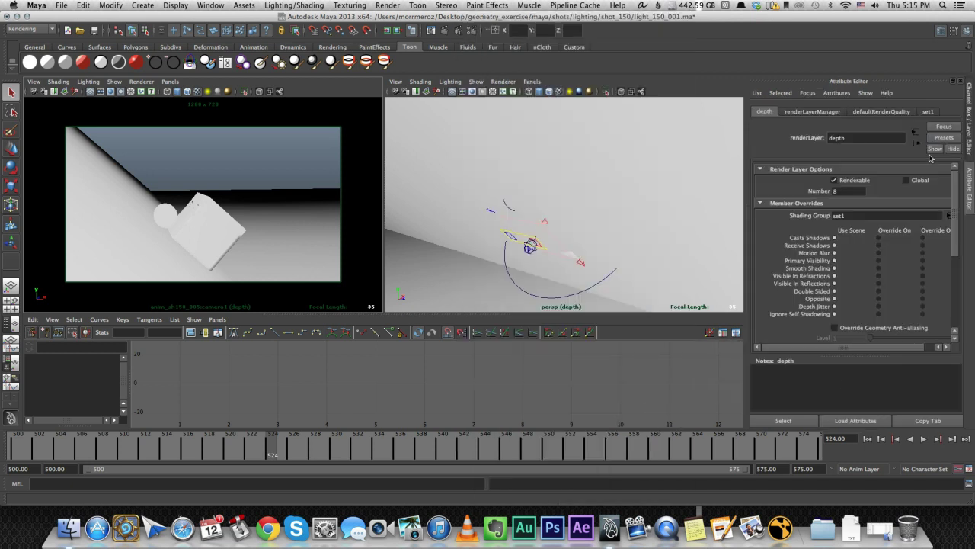
click(953, 139)
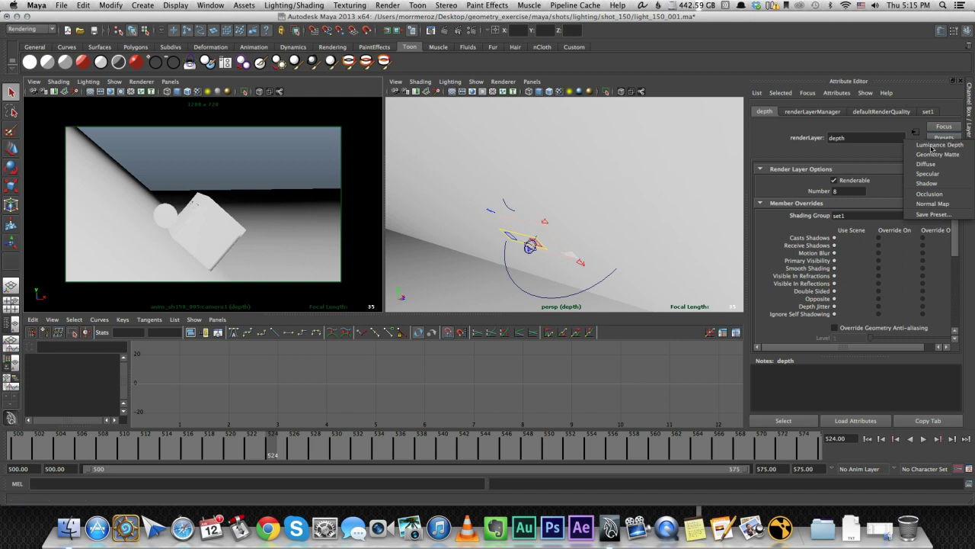
click(933, 145)
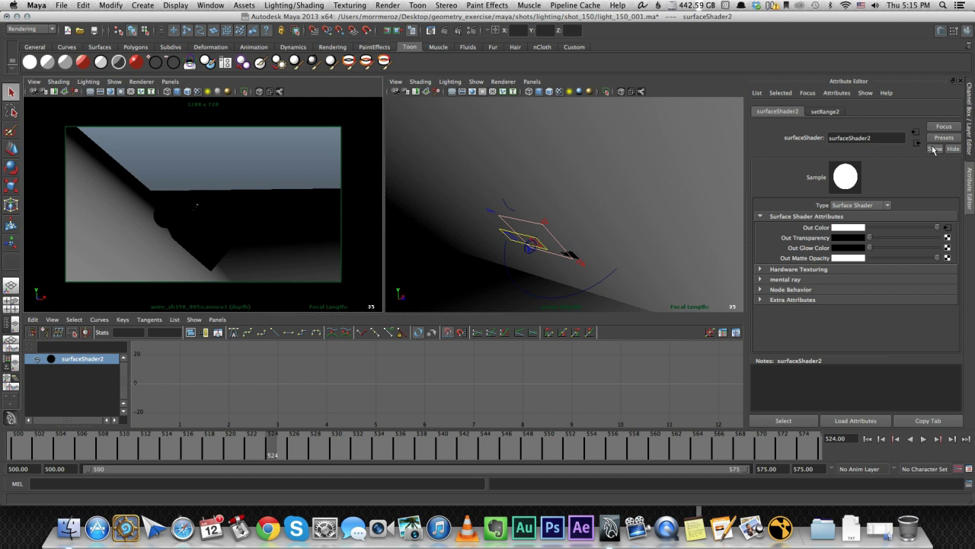
Break setRange2's Old Min and Old Max connections to the camera clip planes
click(947, 228)
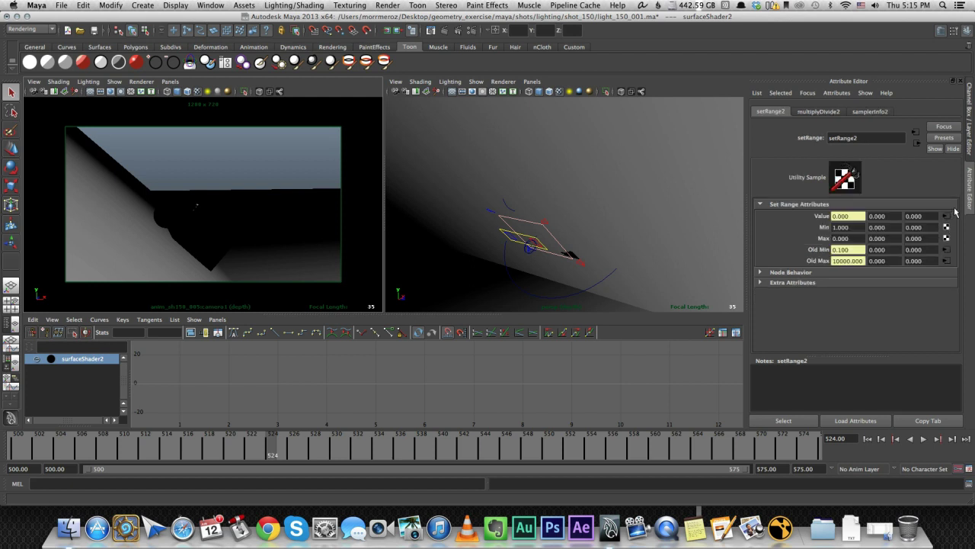
right_click(848, 253)
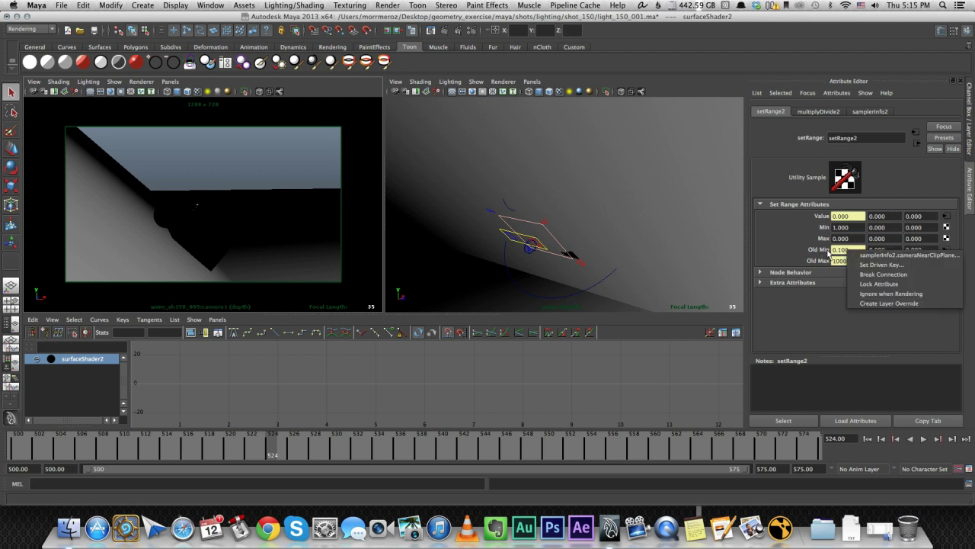
click(846, 251)
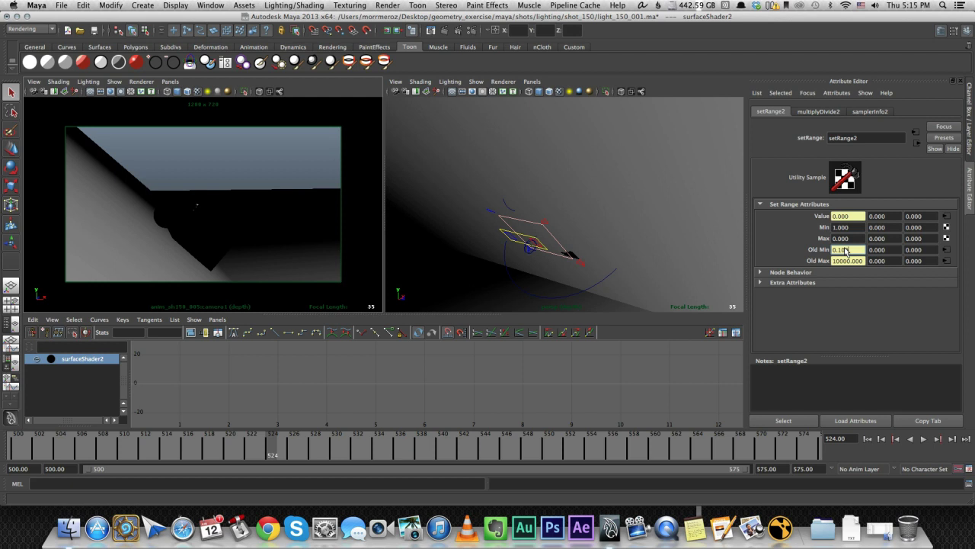
right_click(878, 252)
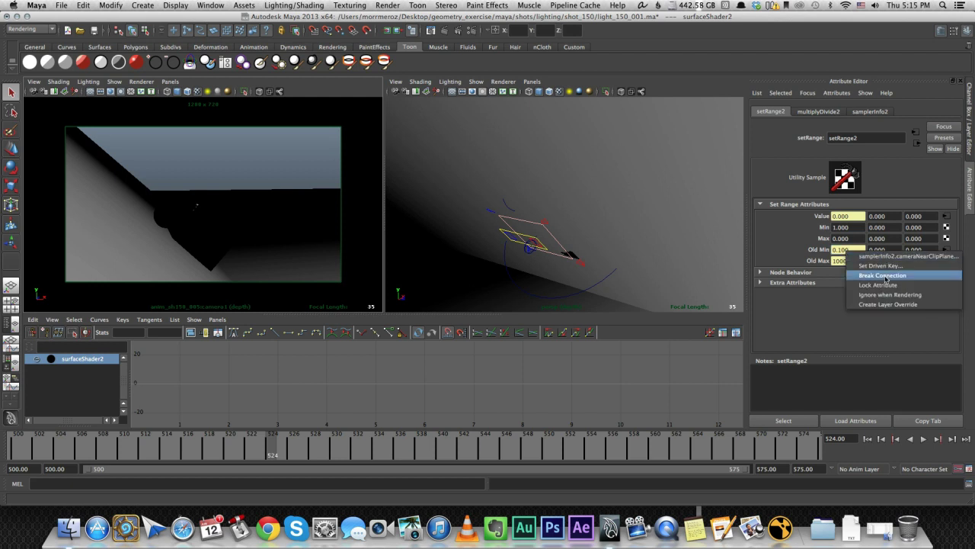
click(883, 275)
right_click(850, 260)
click(876, 285)
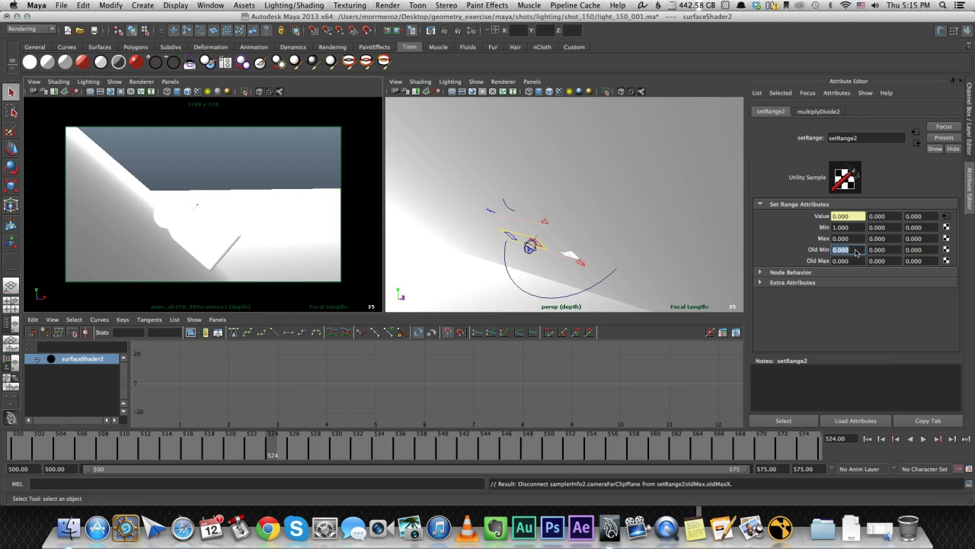
Set setRange2 Old Min to 50 and Old Max to 300
text(100)
key(Return)
click(850, 264)
text(300)
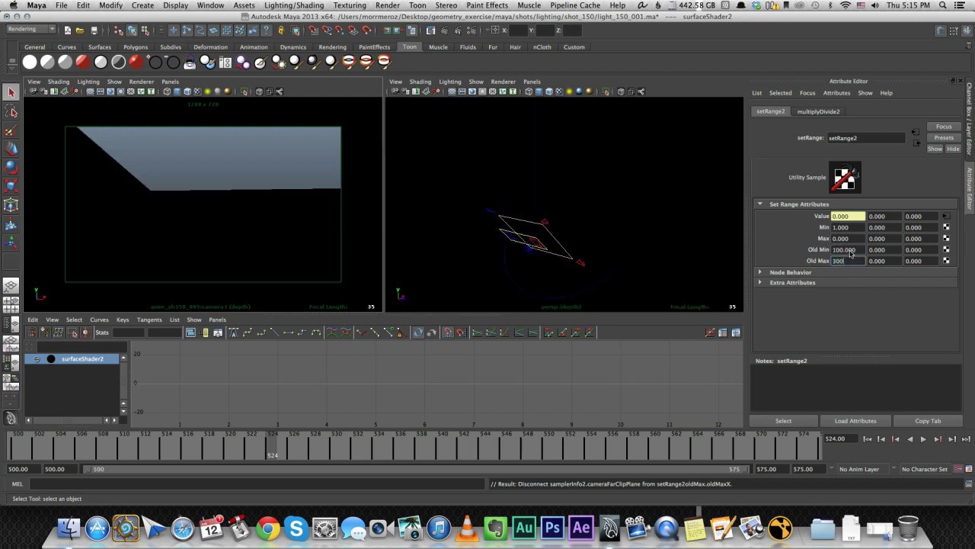
key(Return)
double_click(859, 252)
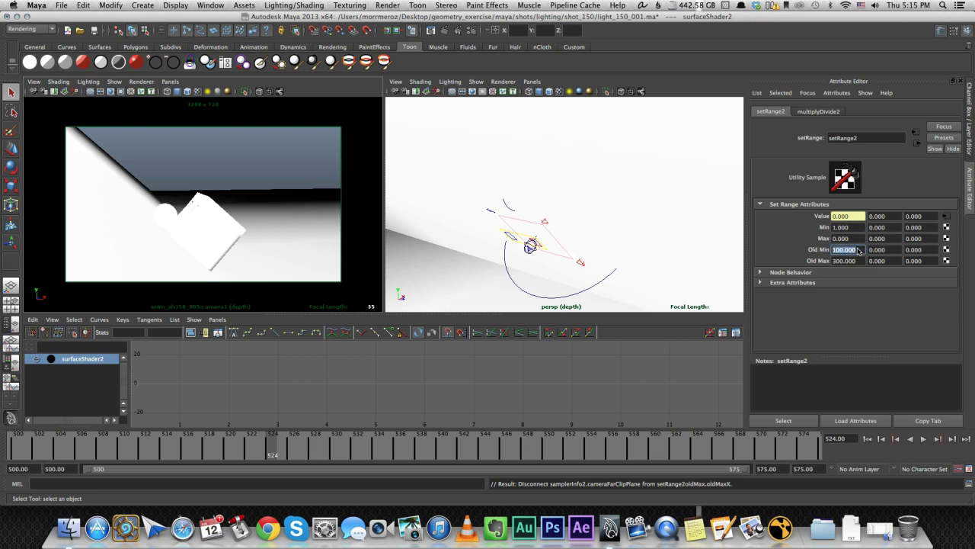
text(50)
key(Return)
click(427, 147)
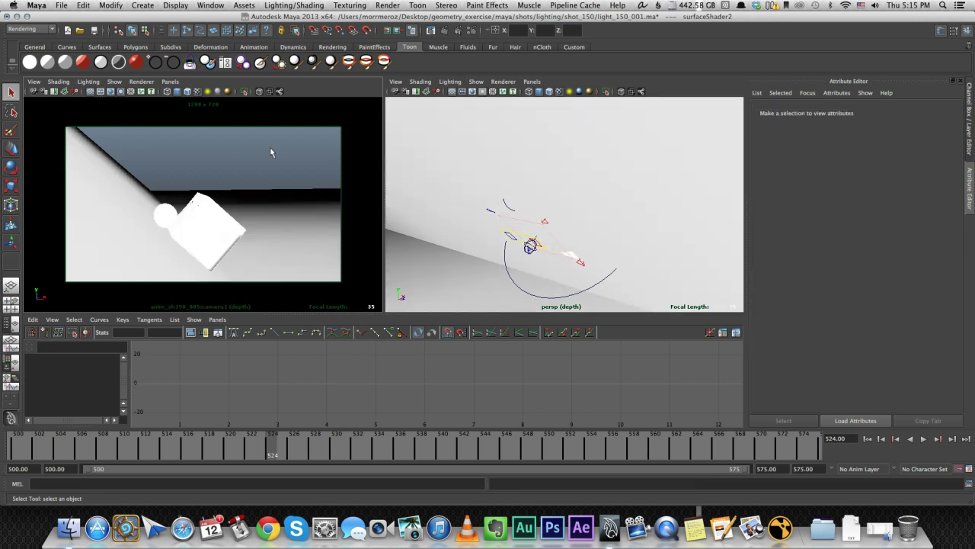
Test-render the depth layer, showing white ball and cube over a fading gradient
click(444, 31)
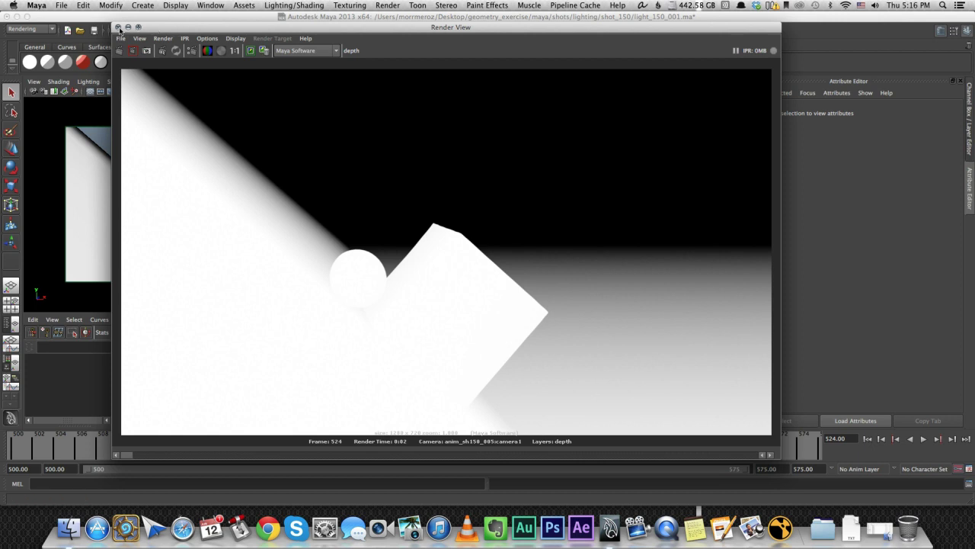
click(118, 27)
Make shadows the current render layer and select directionalLight1
click(969, 136)
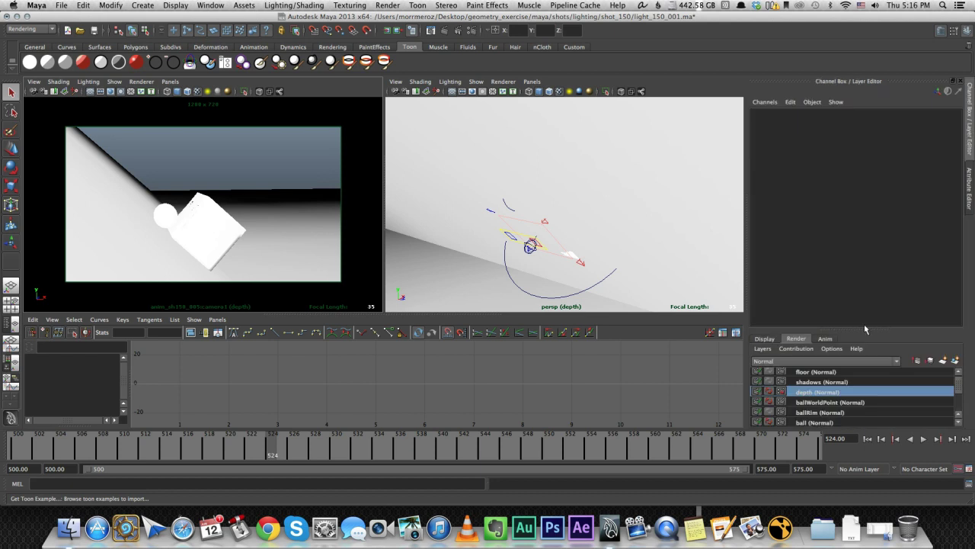
click(822, 381)
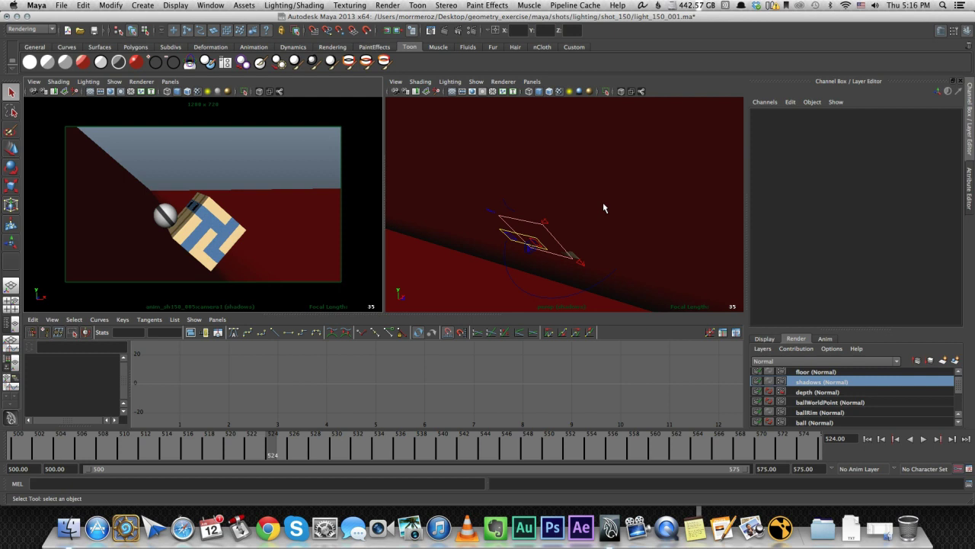
alt+drag(602, 202, 570, 207)
alt+middle_drag(571, 208, 576, 207)
mouse_move(577, 207)
alt+mouse_down()
mouse_move(585, 196)
mouse_move(585, 205)
mouse_move(568, 207)
alt+mouse_up()
alt+drag(577, 160, 579, 147)
click(578, 147)
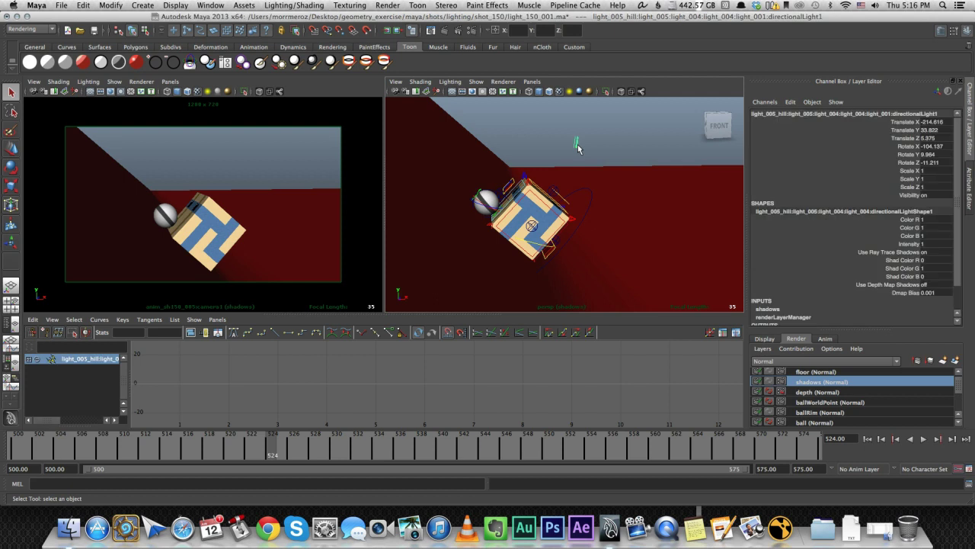
Enable Use Ray Trace Shadows on directionalLight1
click(970, 182)
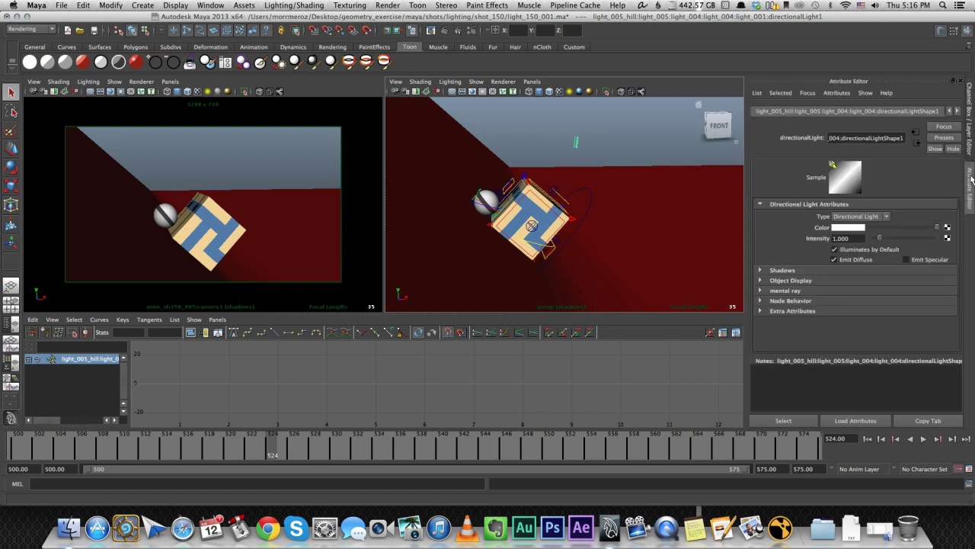
click(800, 270)
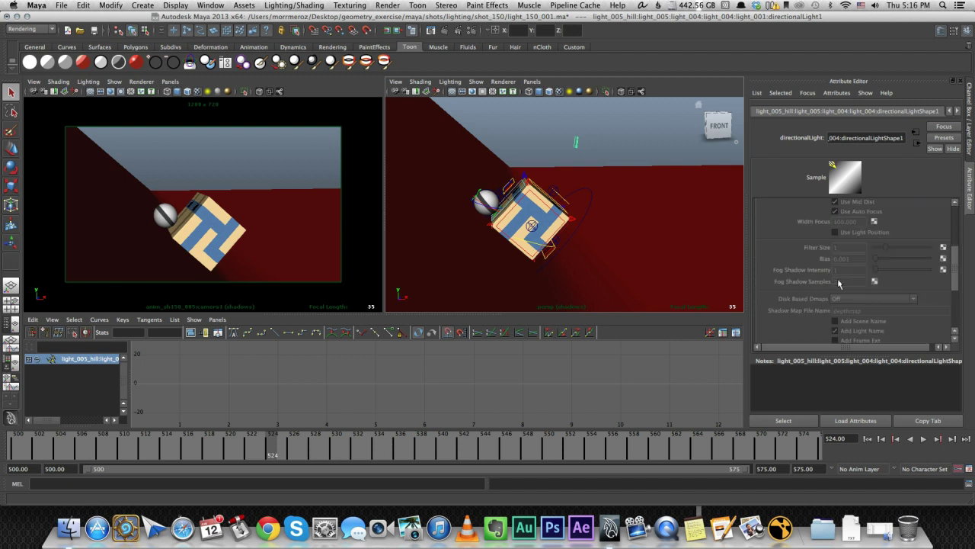
scroll(838, 282, down, 3)
click(838, 282)
scroll(838, 282, down, 1)
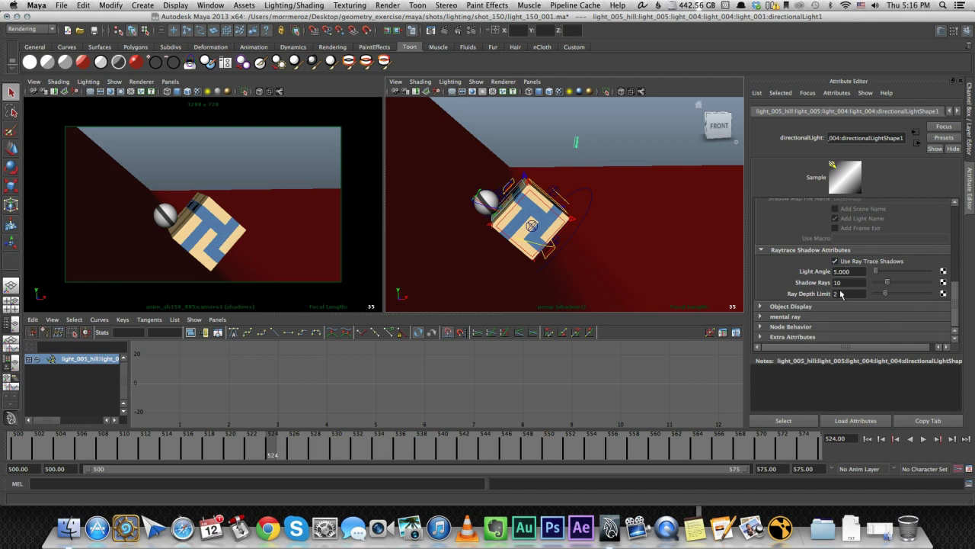
click(971, 144)
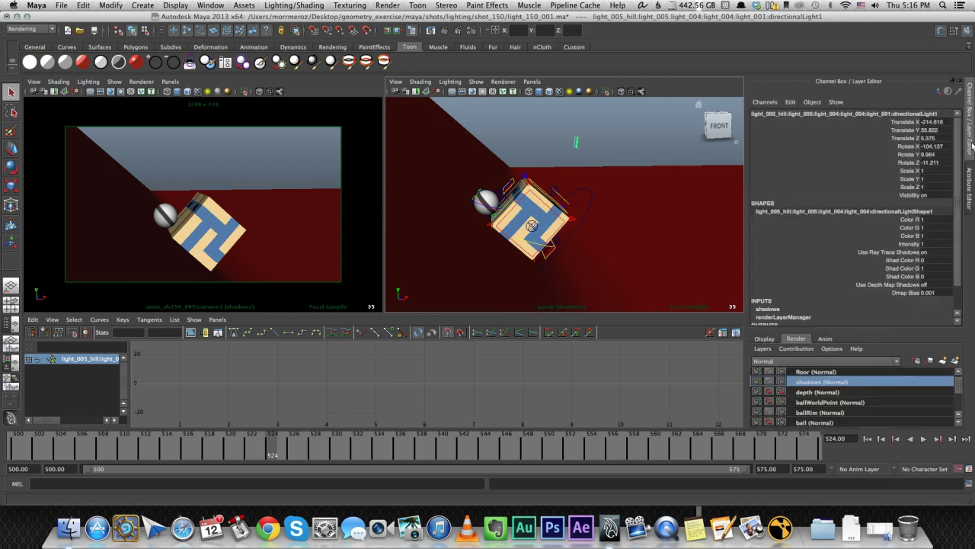
click(217, 225)
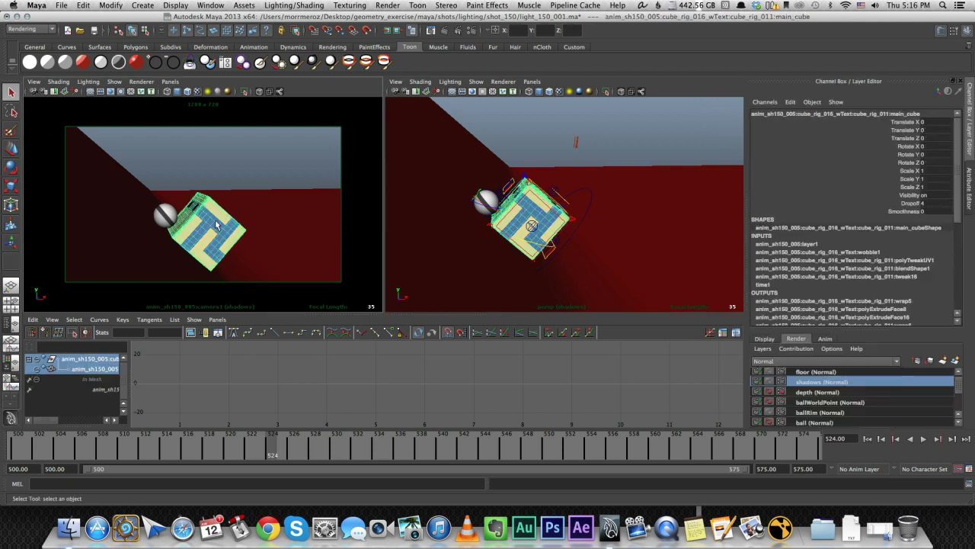
click(268, 156)
click(289, 209)
click(971, 175)
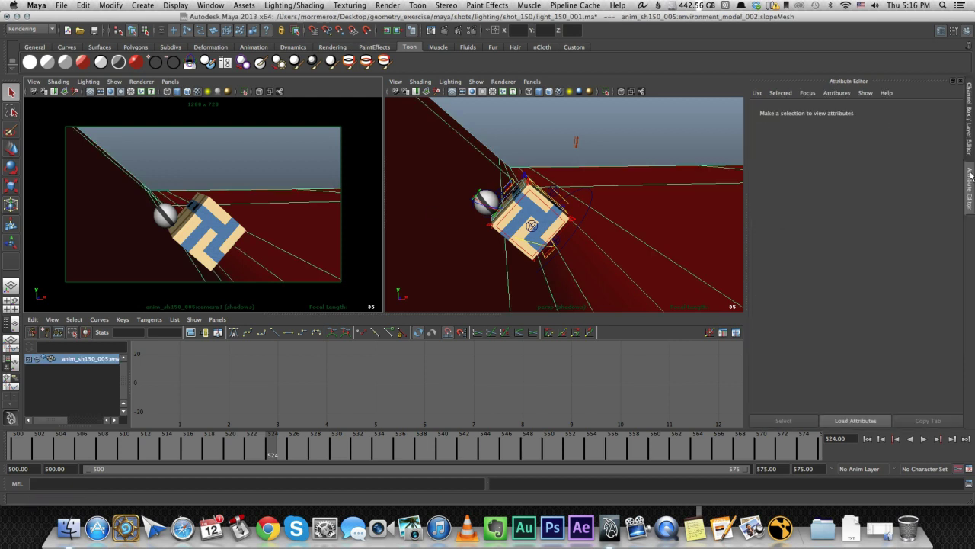
click(958, 112)
click(958, 112)
click(958, 112)
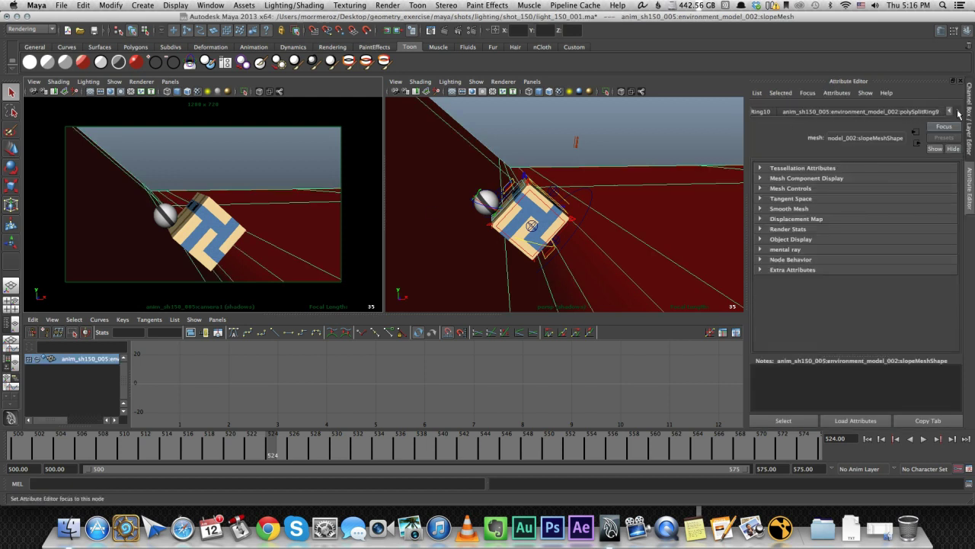
click(959, 112)
click(959, 112)
click(958, 112)
click(934, 111)
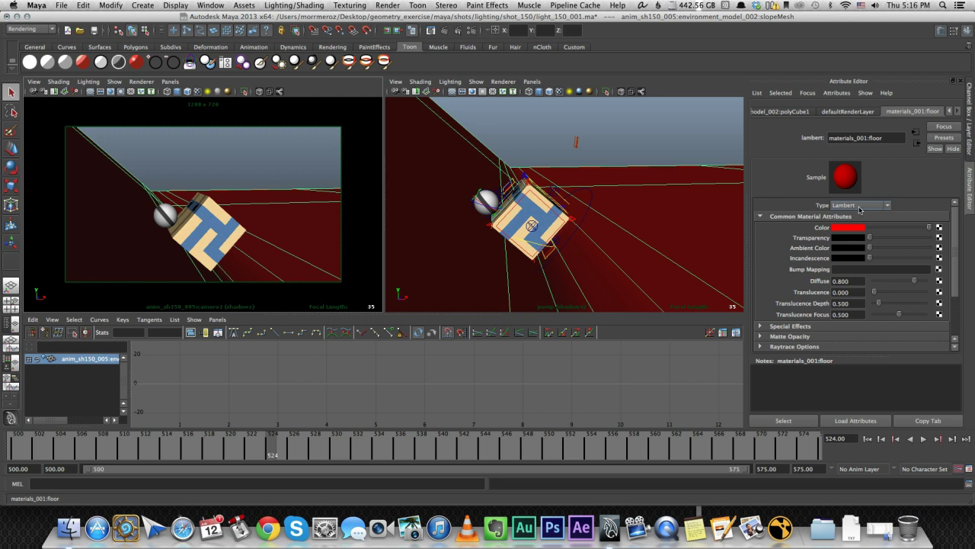
click(540, 220)
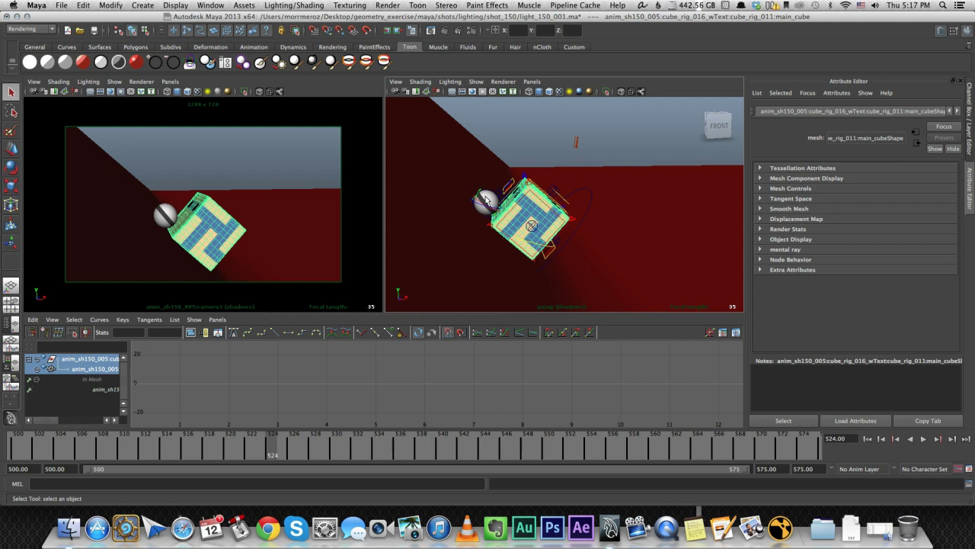
click(486, 200)
click(534, 218)
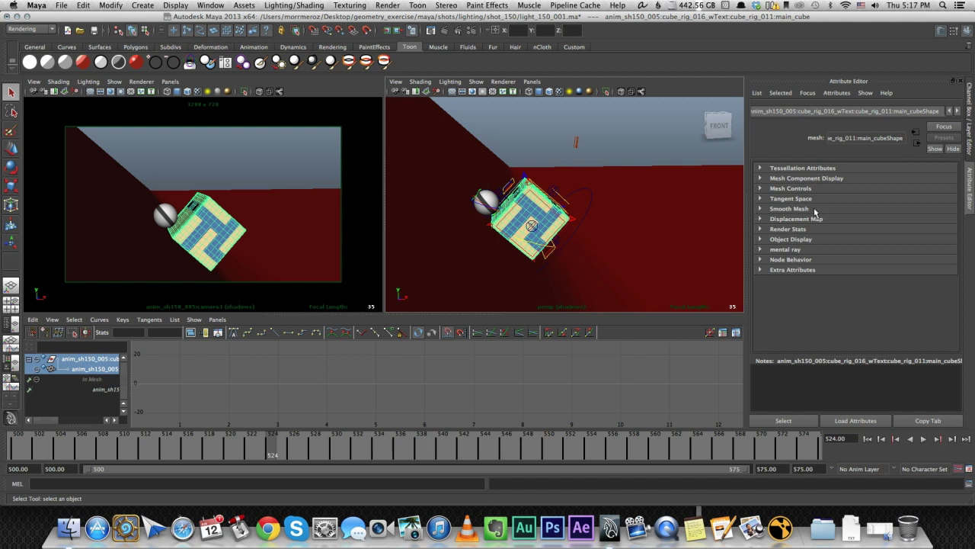
click(798, 232)
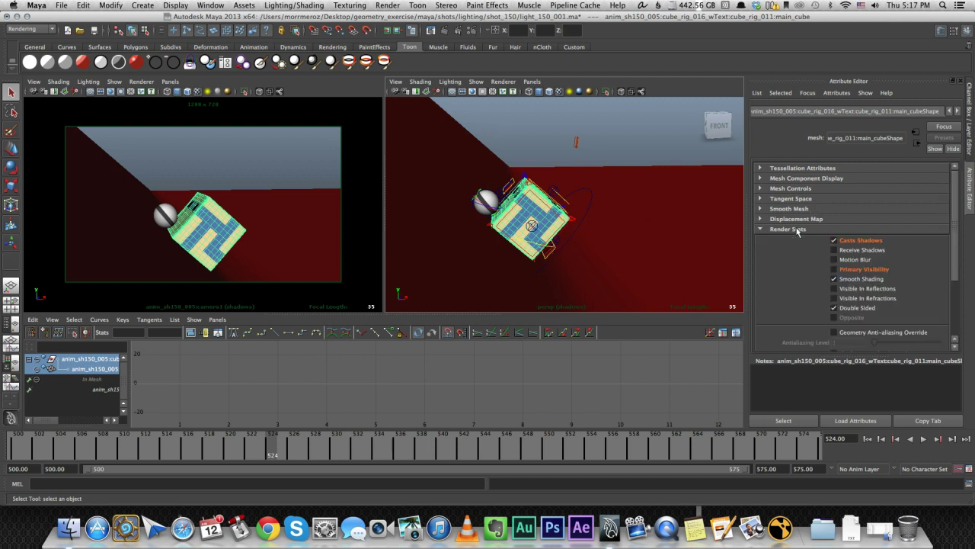
alt+drag(632, 172, 568, 148)
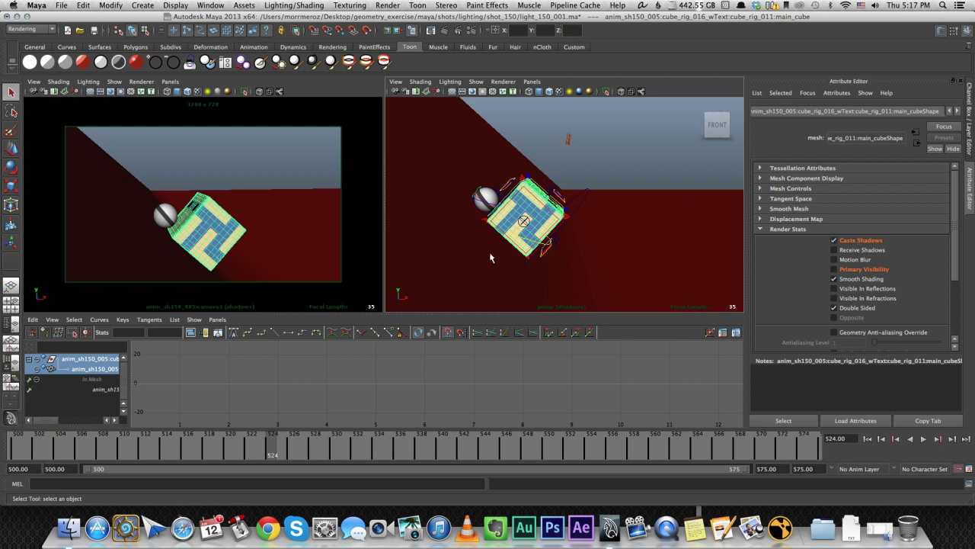
click(471, 258)
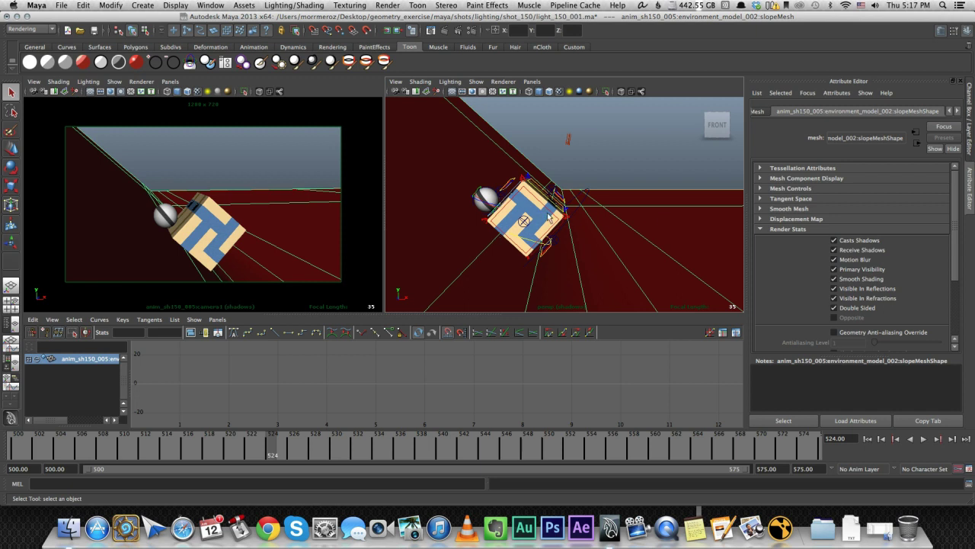
click(488, 197)
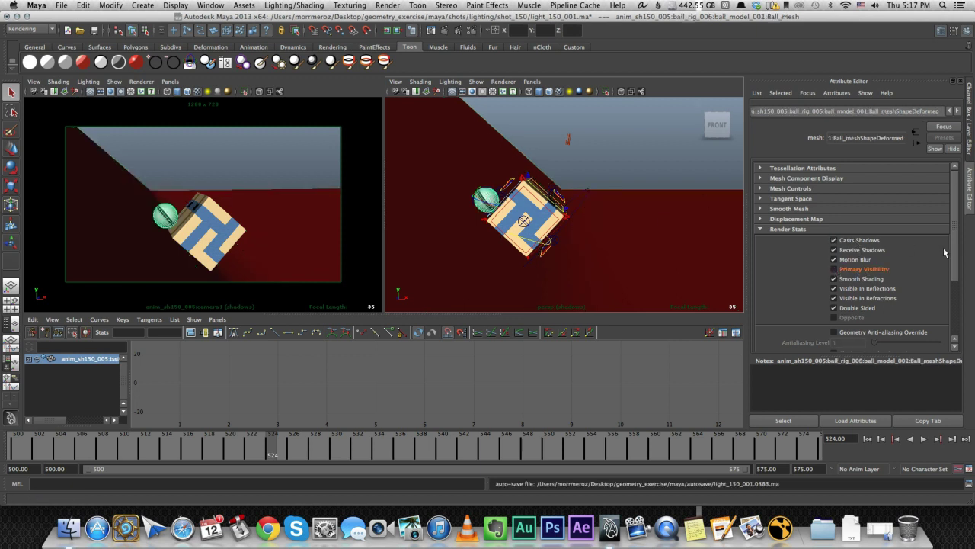
click(320, 125)
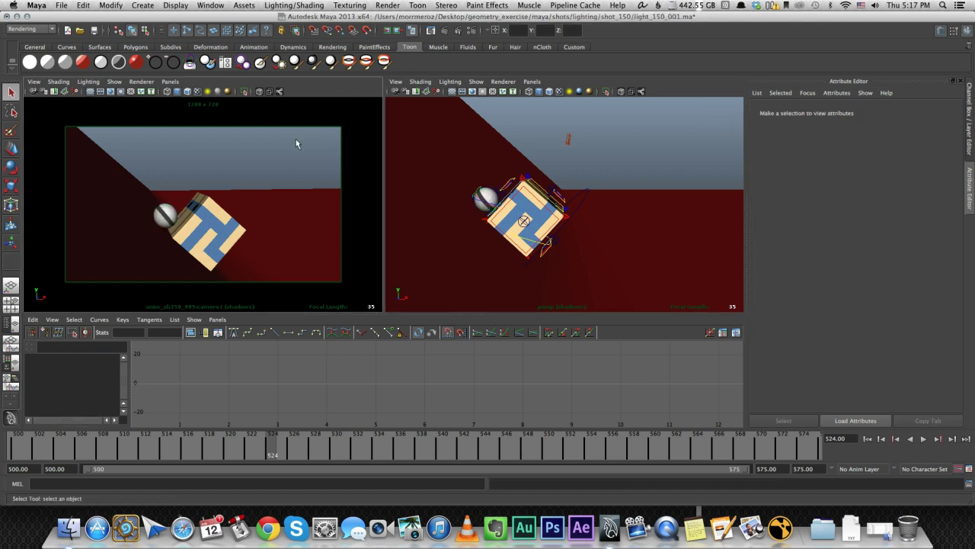
click(446, 31)
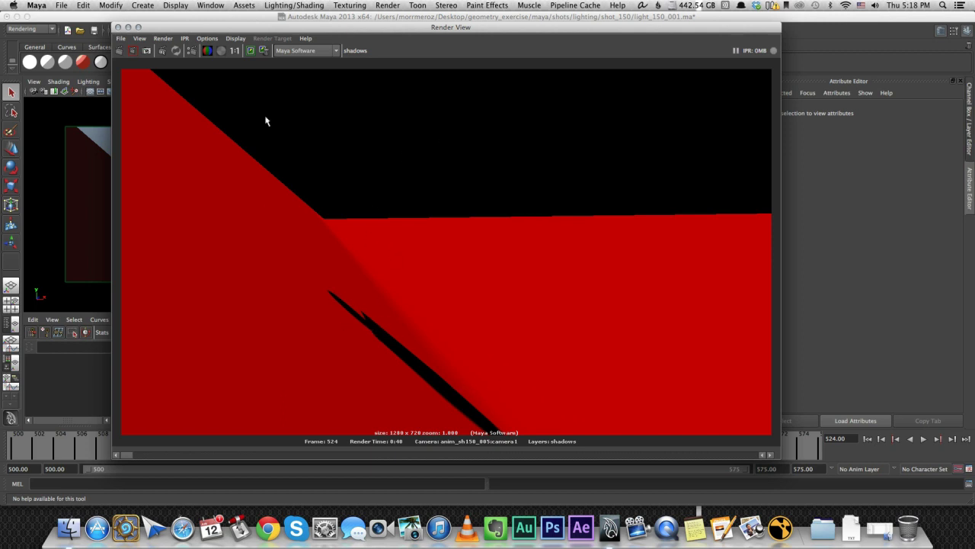
click(118, 28)
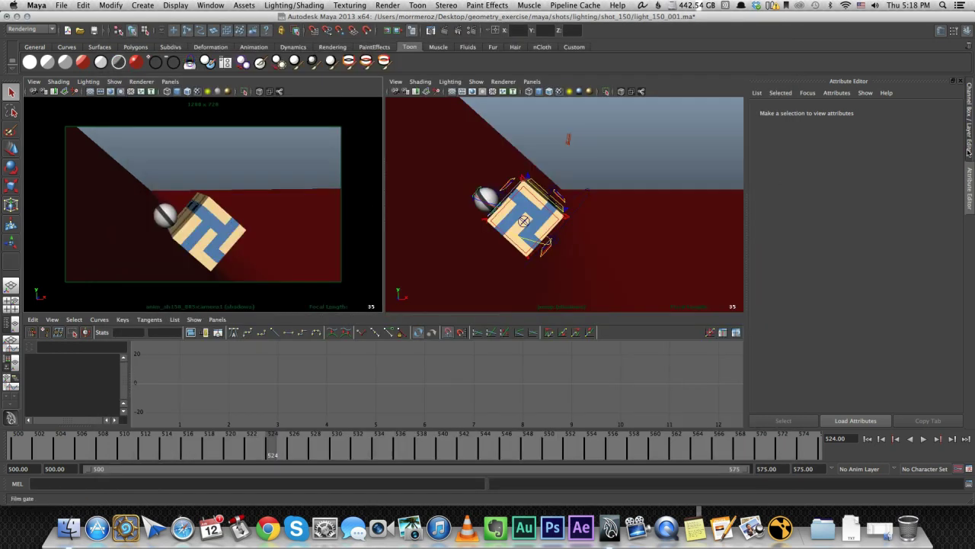
Make floor the current render layer and select the slopeMesh
click(969, 122)
click(816, 374)
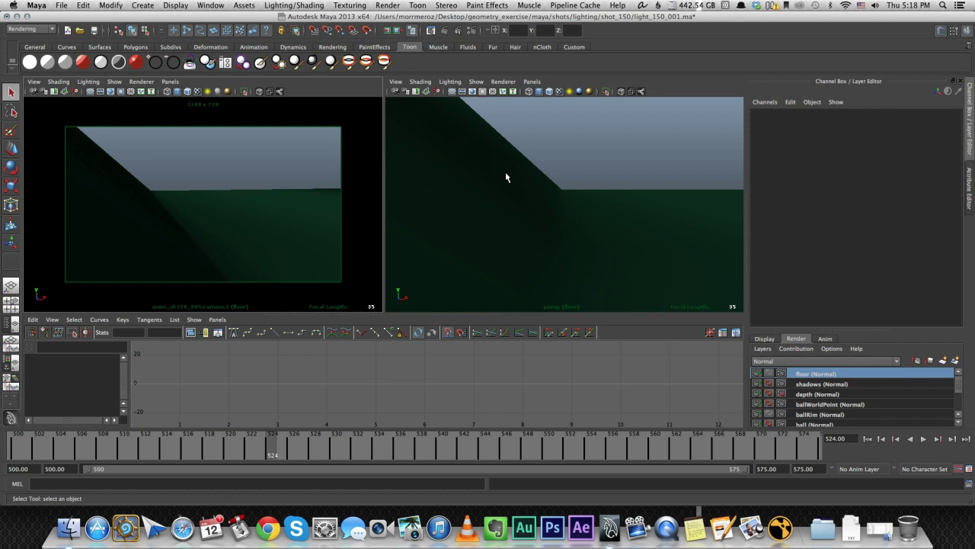
click(275, 220)
click(278, 164)
click(299, 243)
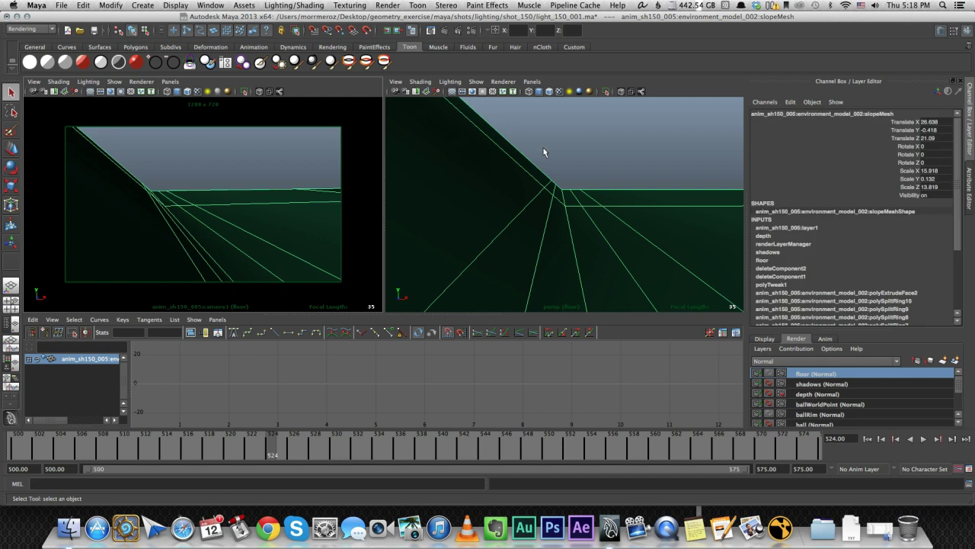
Inspect the hillMat material and the projection feeding its colour
click(970, 168)
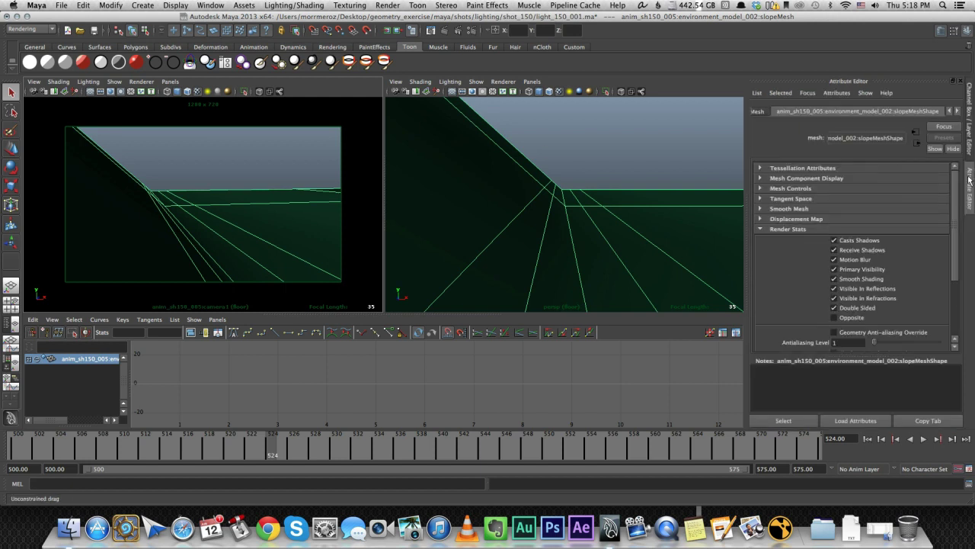
click(959, 111)
click(959, 111)
click(958, 112)
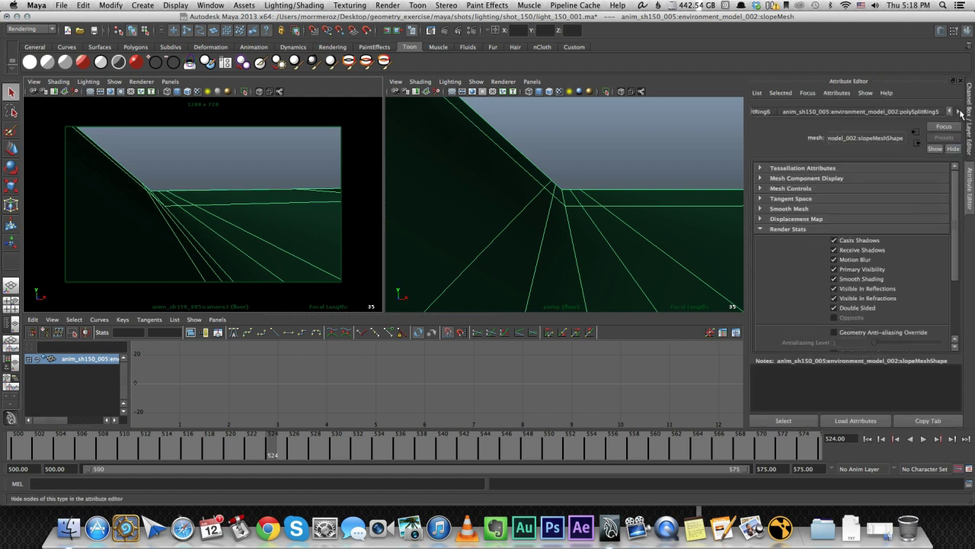
click(959, 111)
click(960, 111)
click(960, 111)
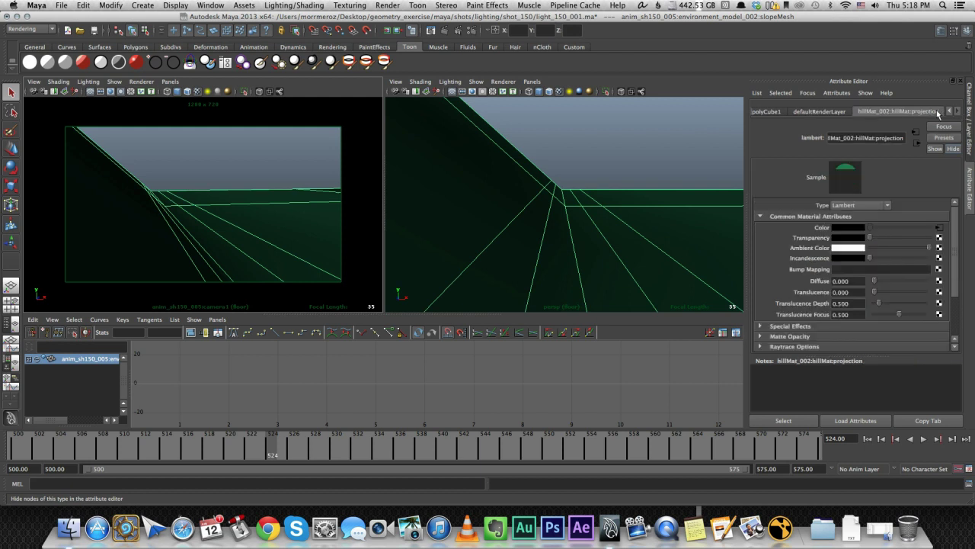
click(940, 228)
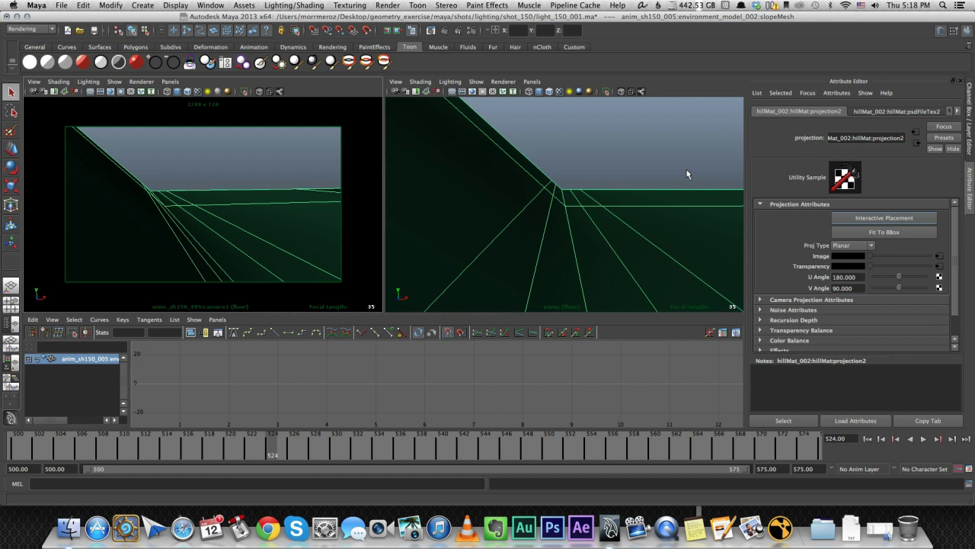
Test-render the floor layer at frame 524, showing the green-shaded floor and slope
click(593, 152)
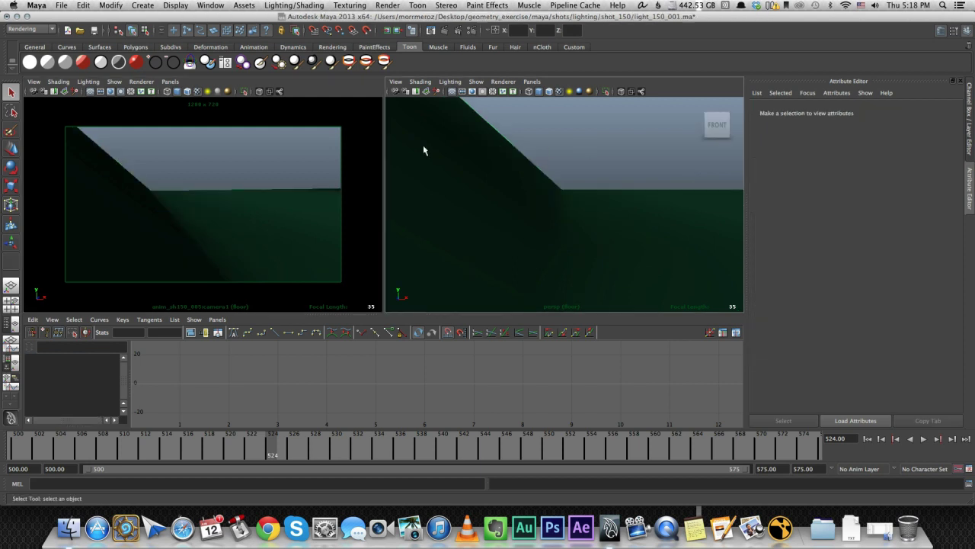
click(443, 34)
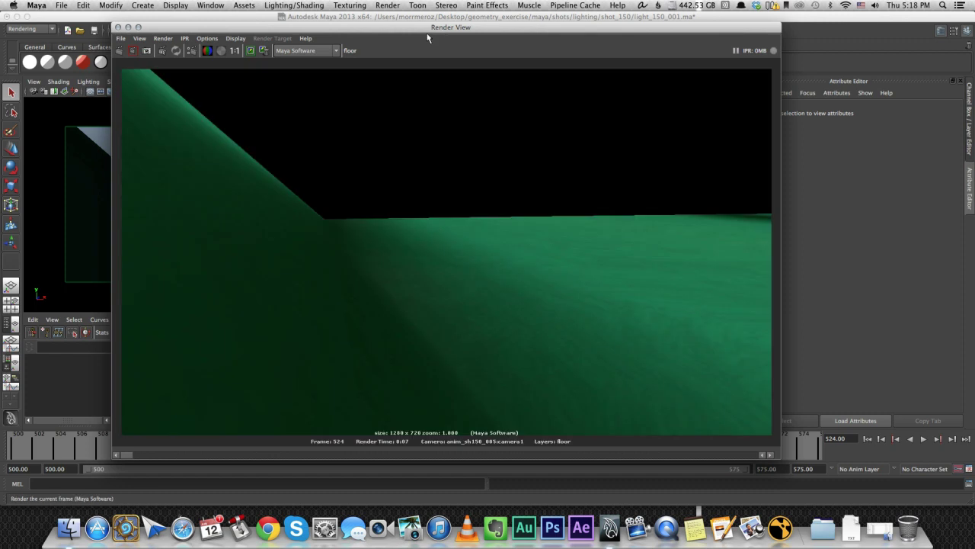
click(119, 27)
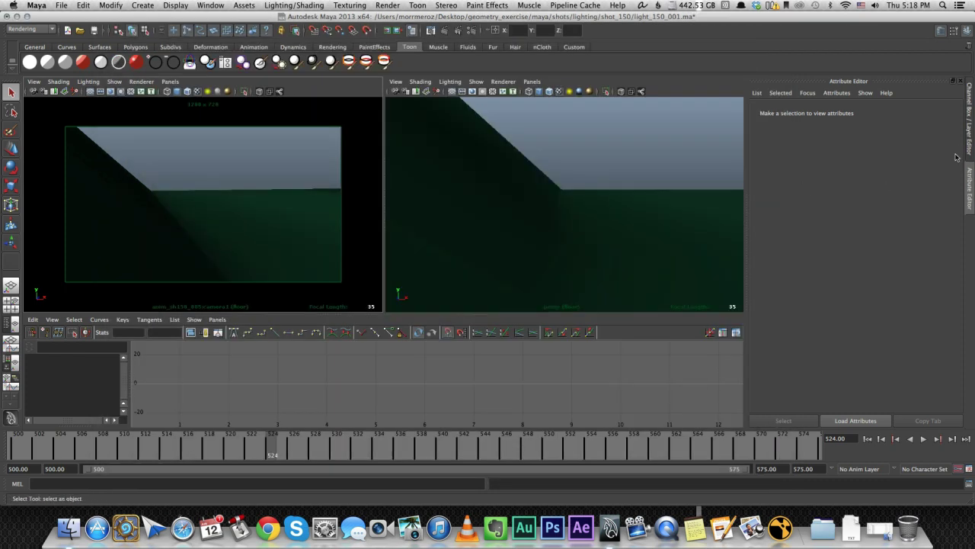
click(899, 533)
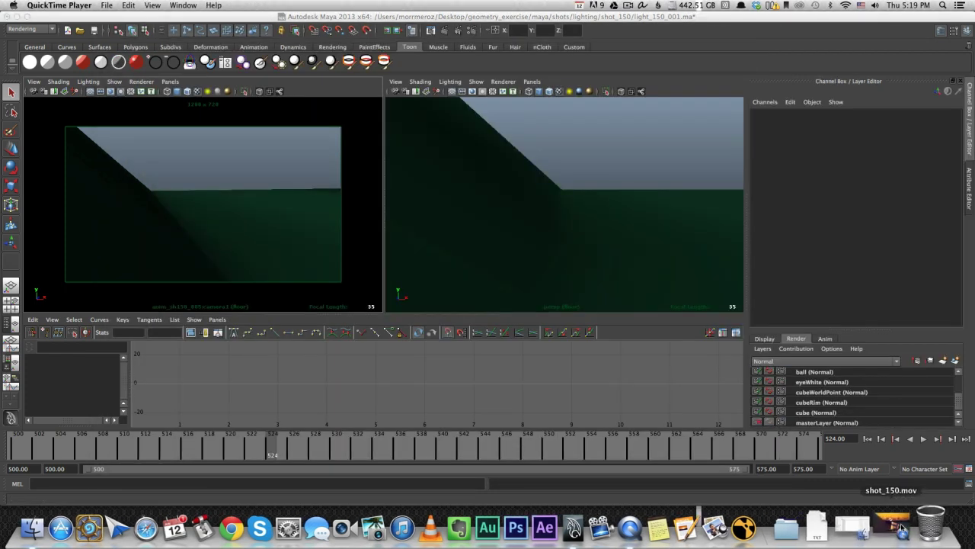
click(899, 534)
drag(381, 387, 480, 387)
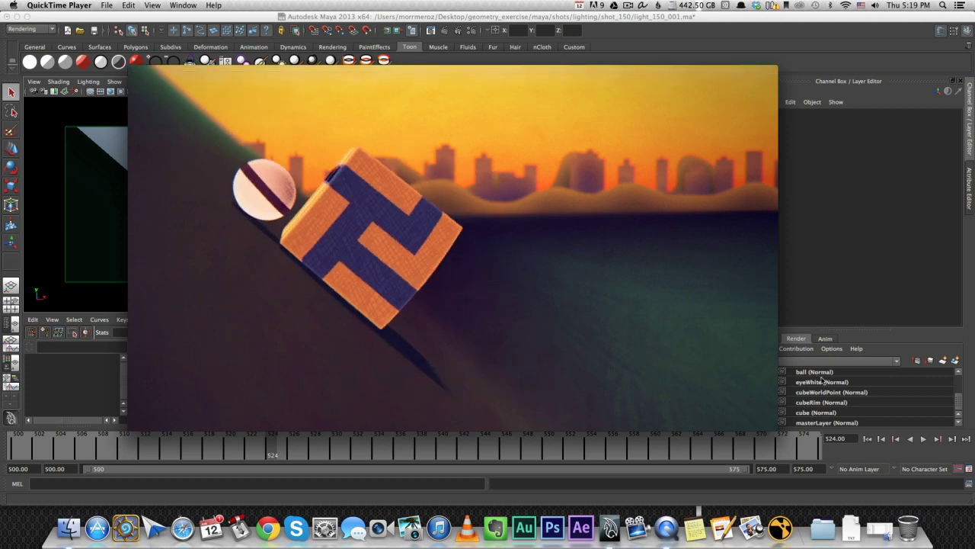
drag(664, 172, 607, 157)
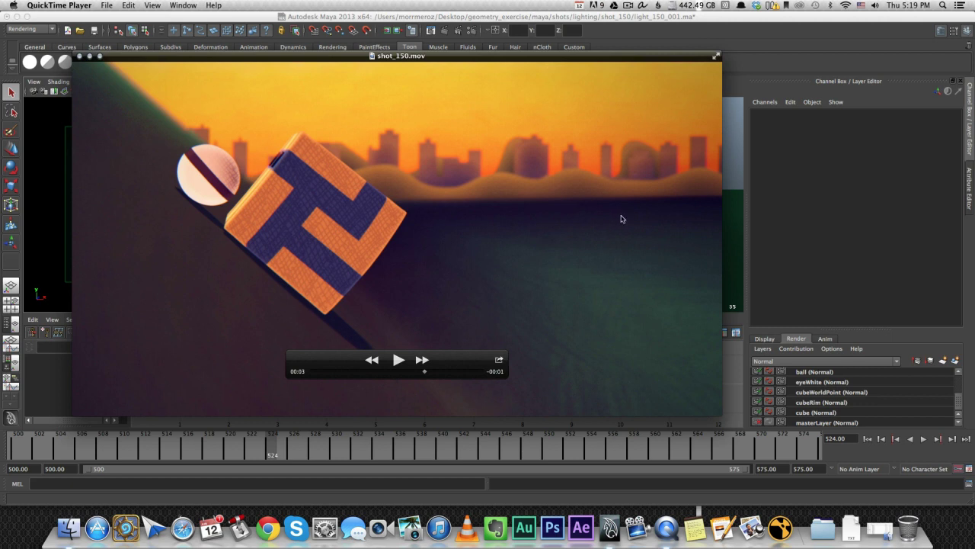
click(737, 151)
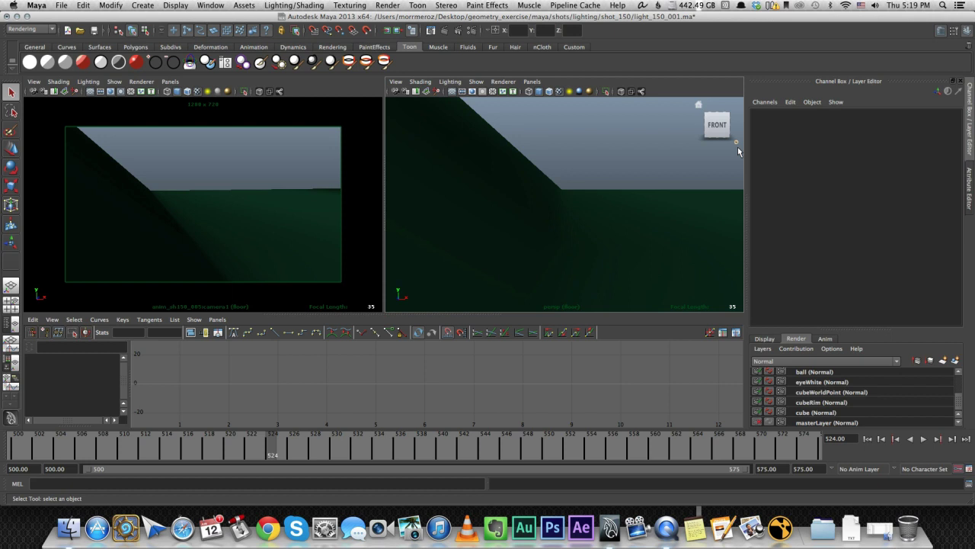